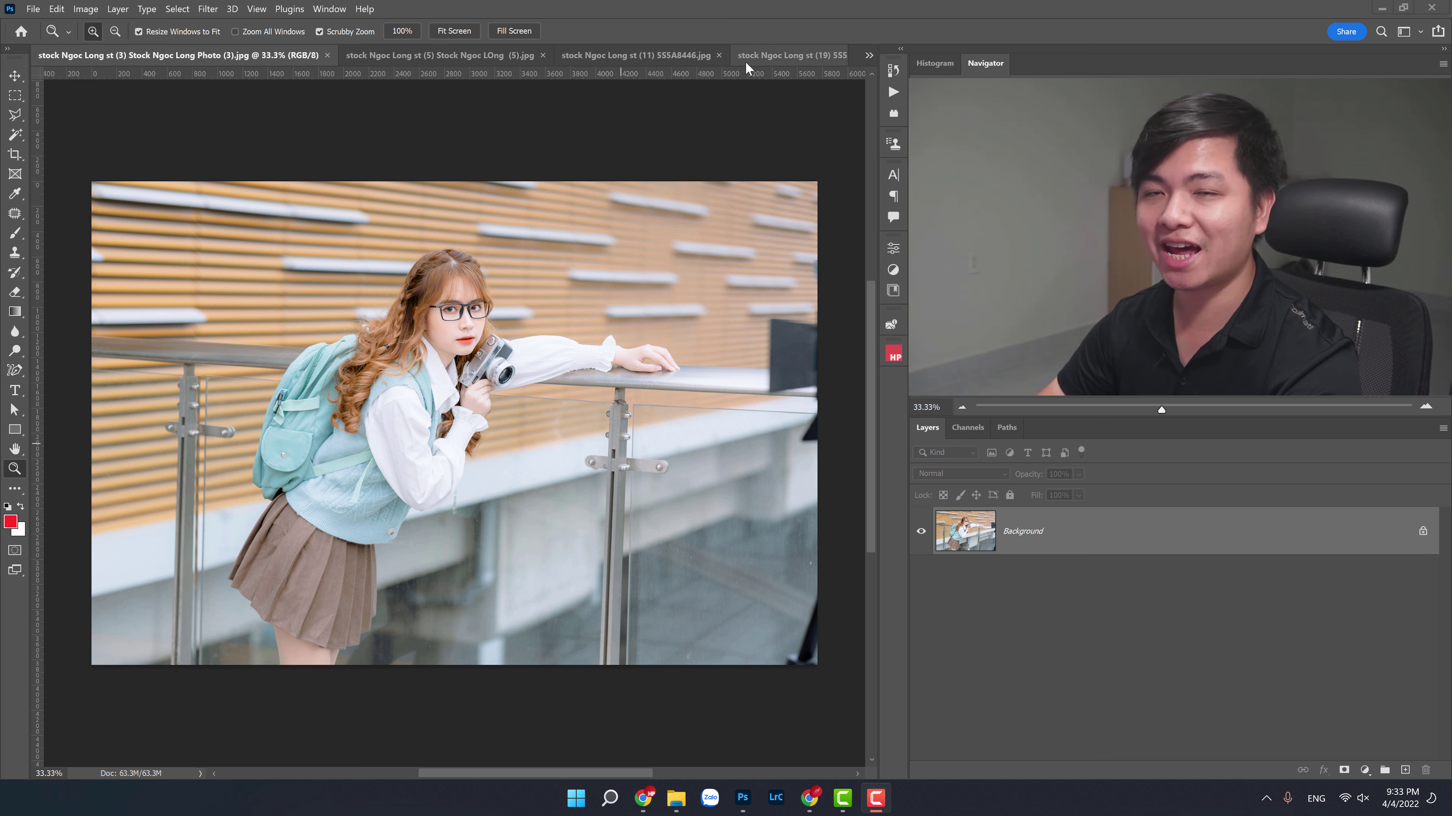
Review the open photos, then launch Image Processor from File > Scripts
left_click(867, 56)
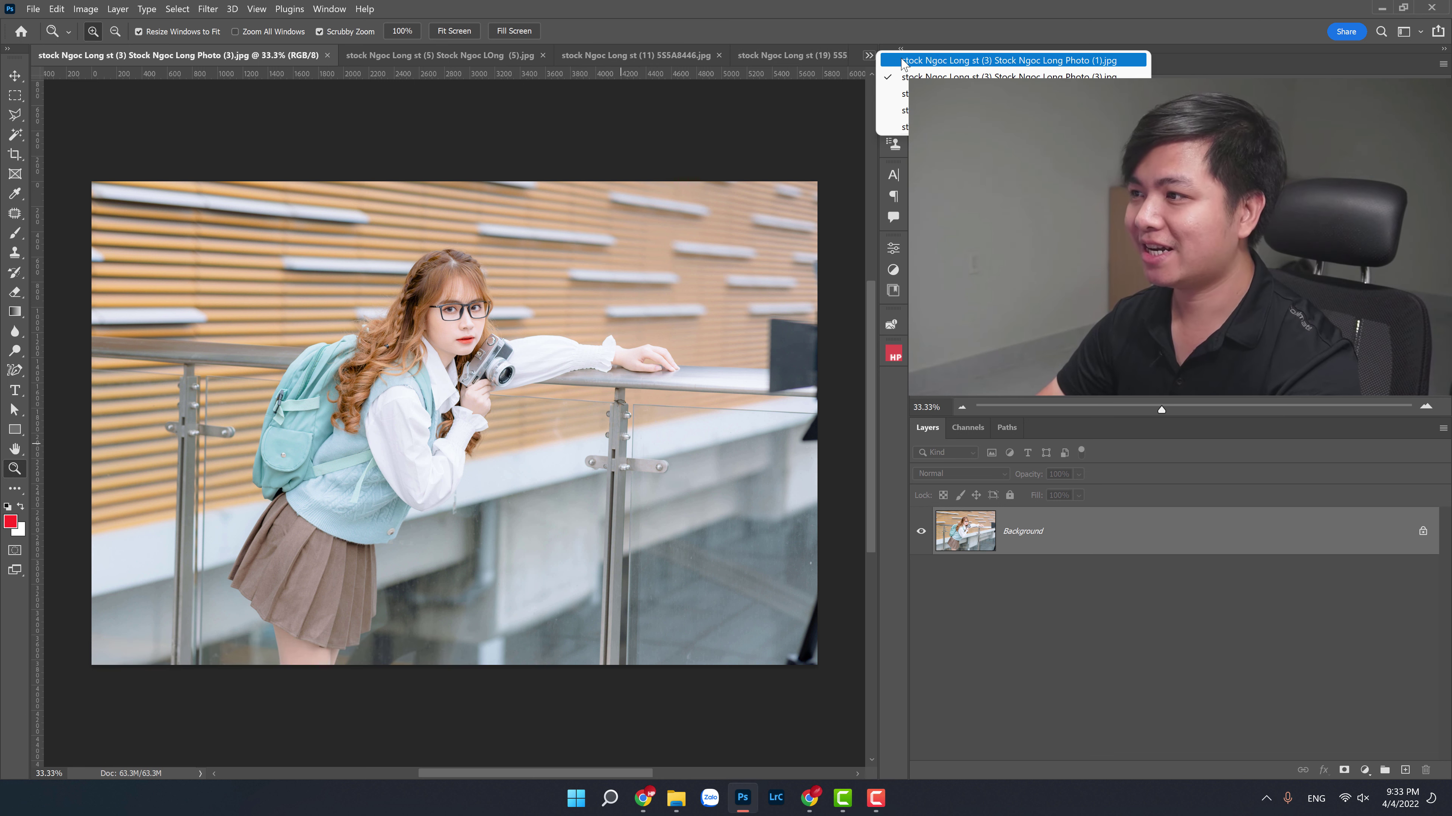
left_click(663, 152)
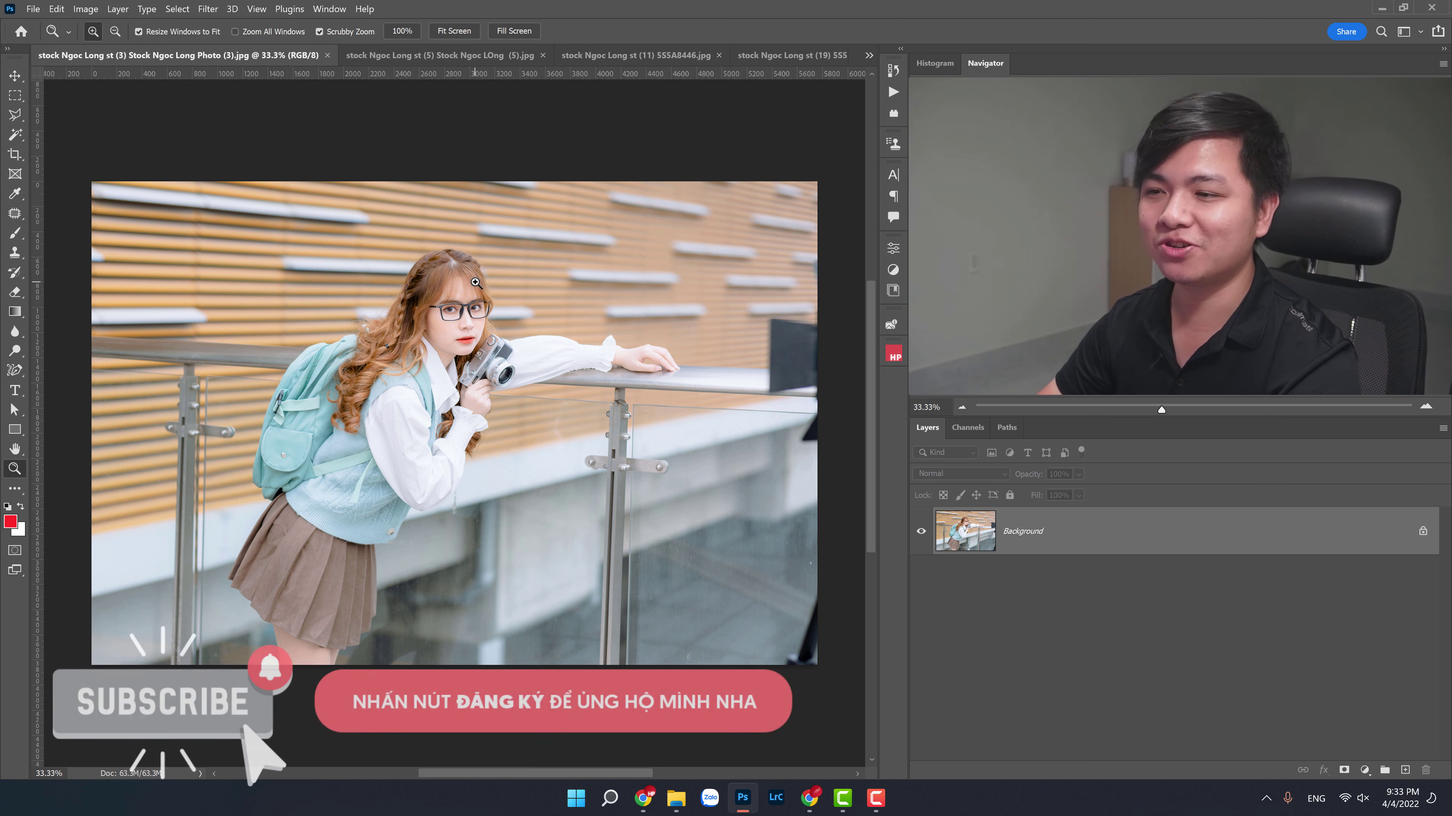
left_click(37, 13)
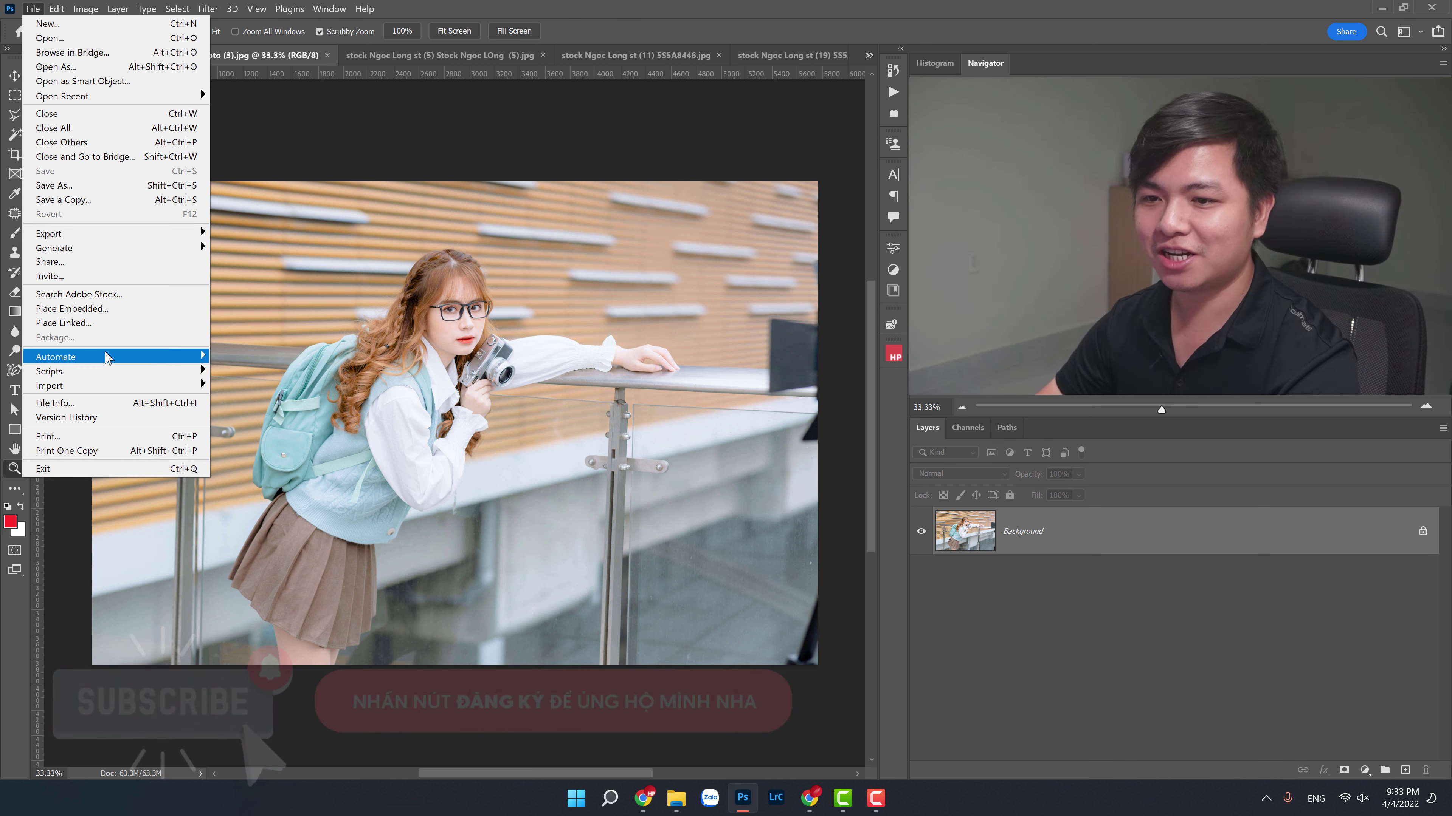
mouse_move(113, 371)
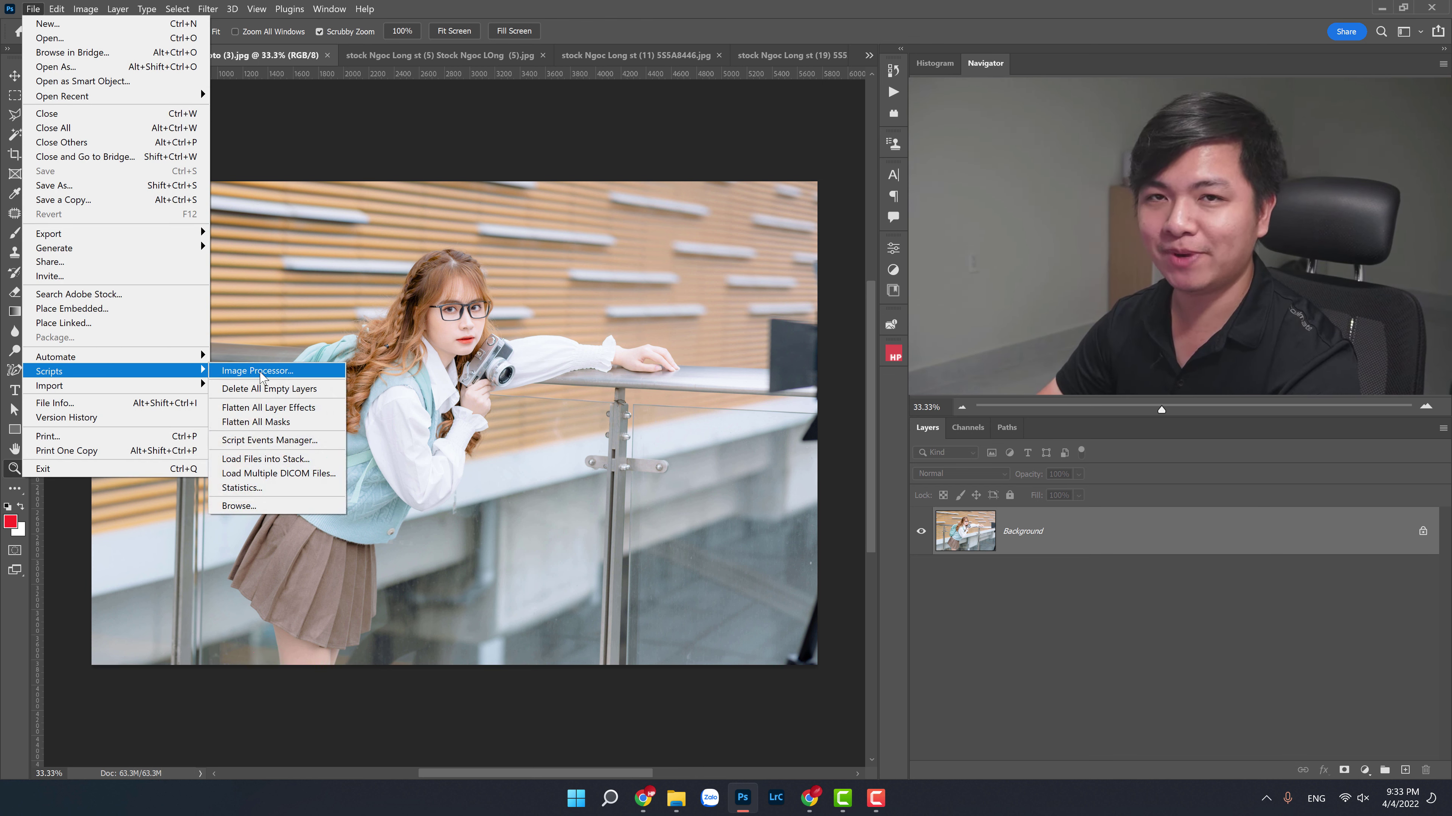
left_click(260, 376)
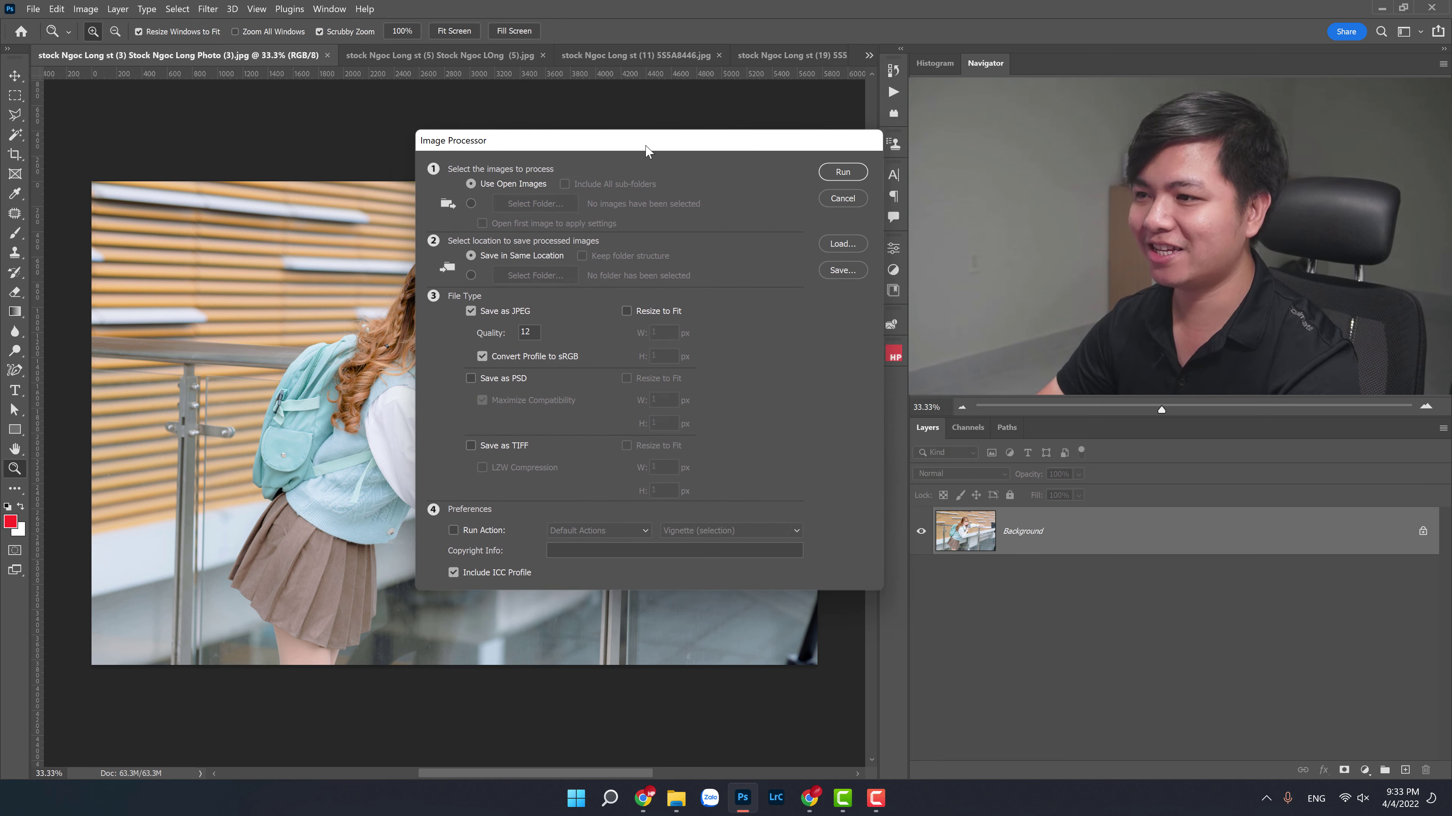
left_click_drag(646, 150, 479, 184)
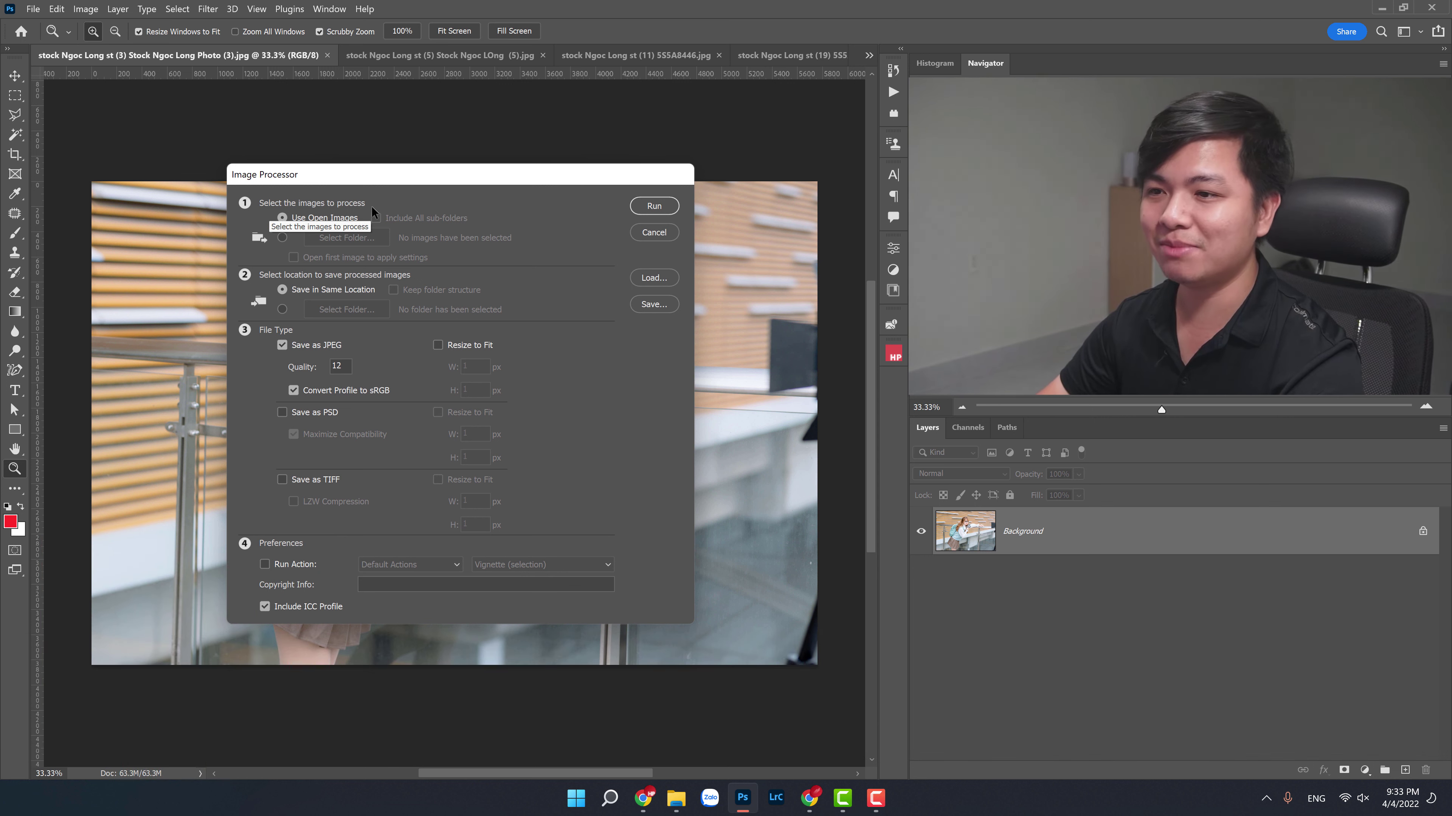
Set the source to Use Open Images and the save location to Select Folder
left_click(283, 237)
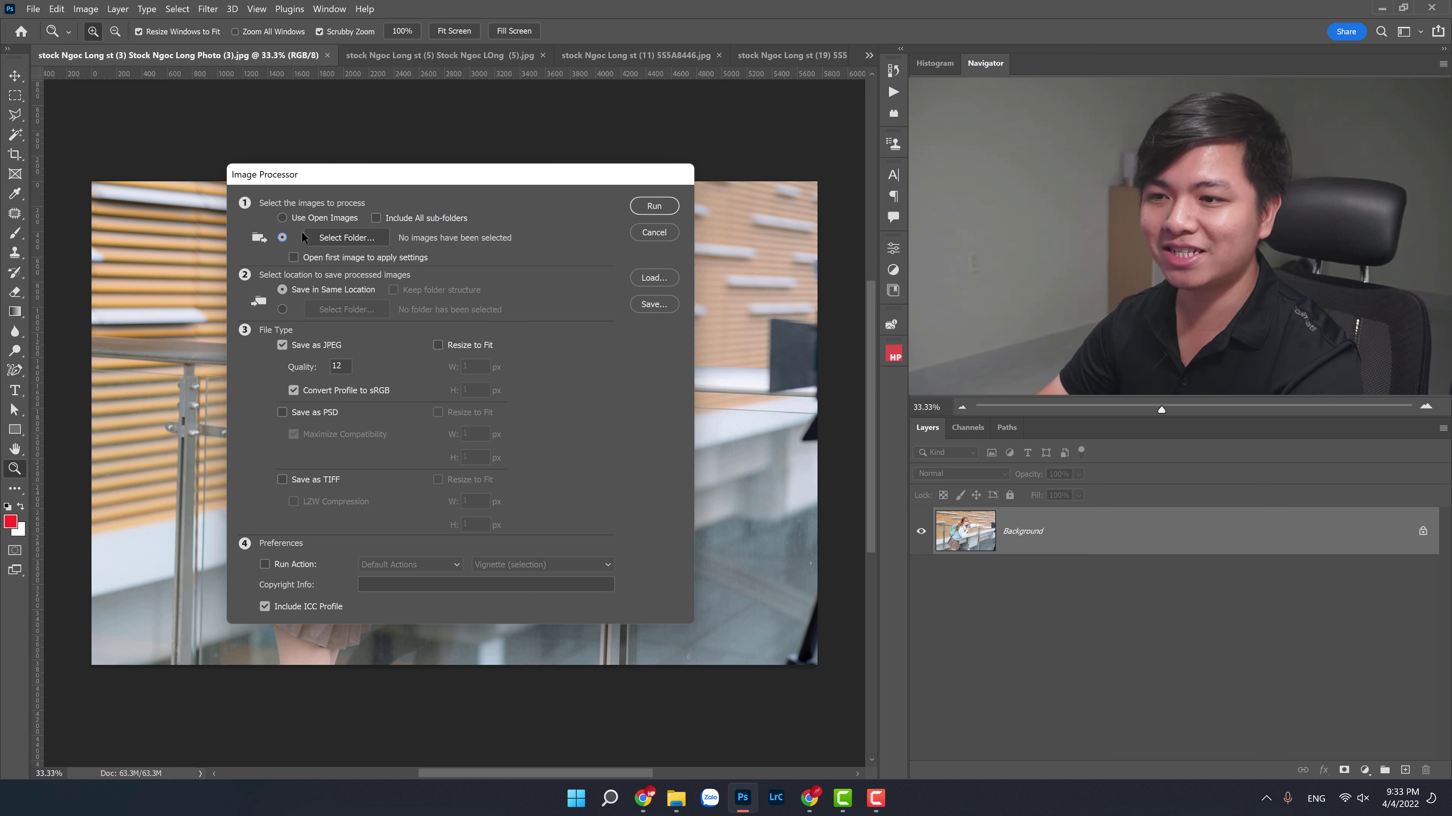
left_click(306, 218)
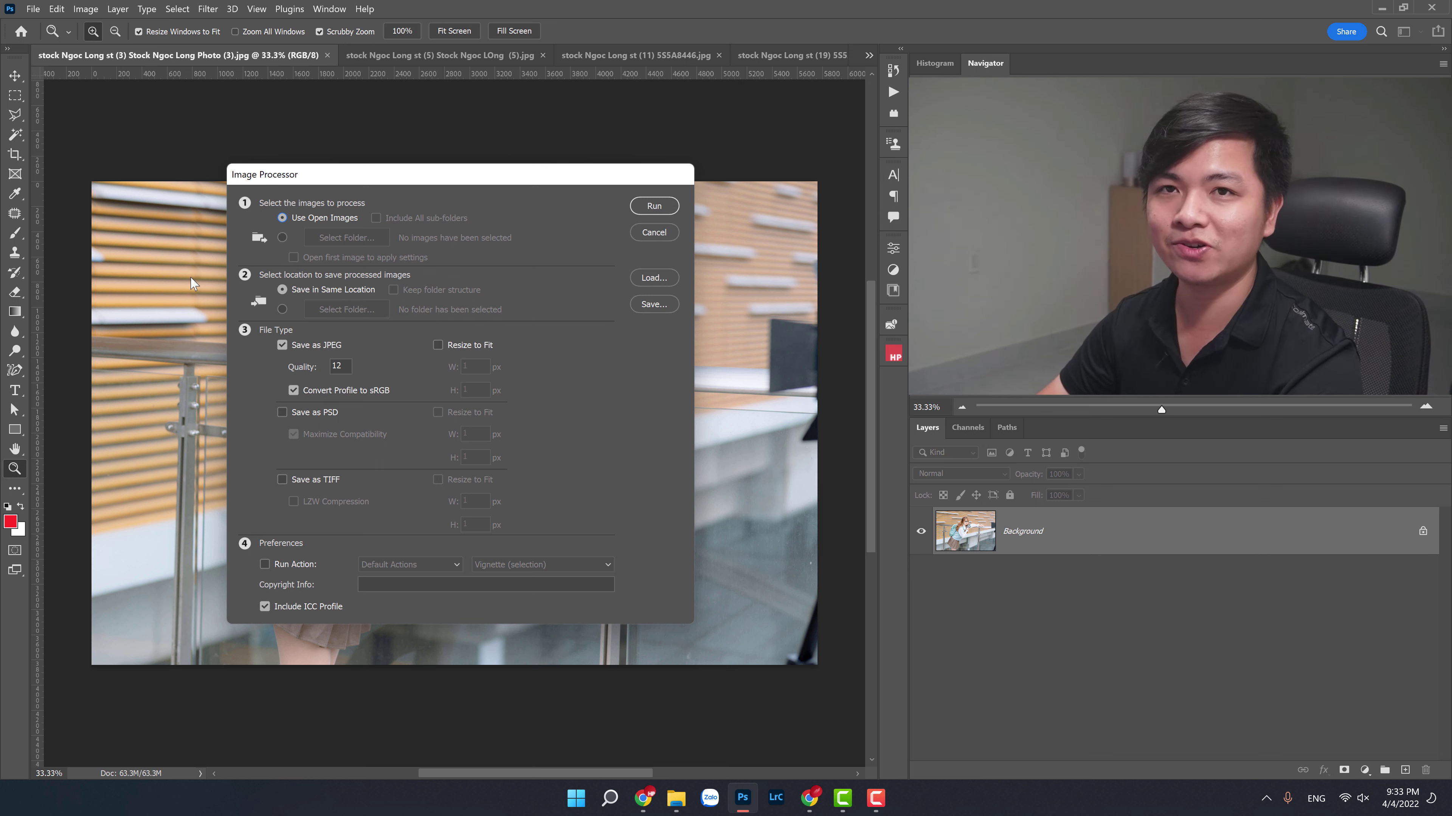
left_click(281, 309)
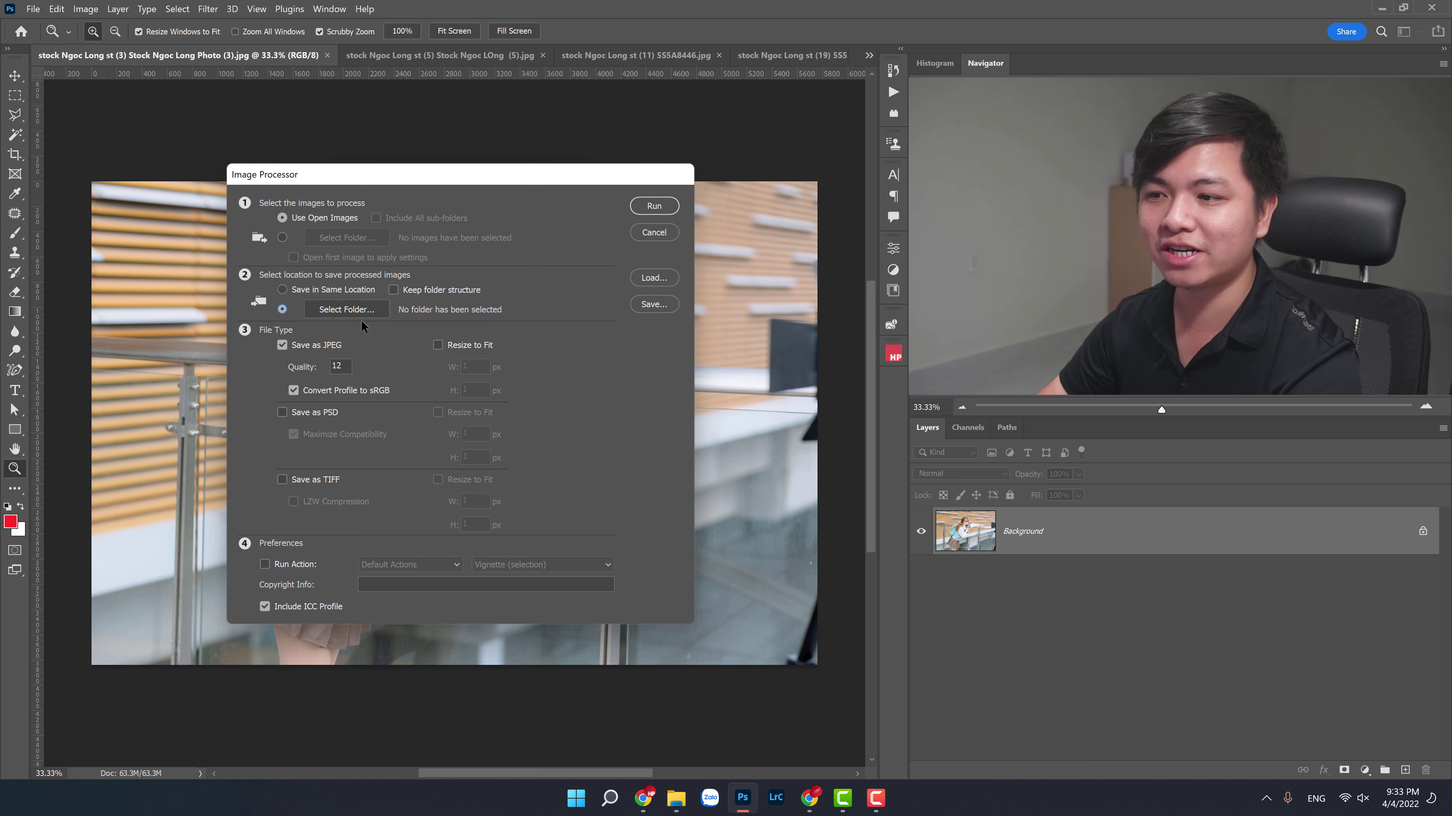
Create a new Desktop folder 'save vao day' and make it the destination
left_click(345, 310)
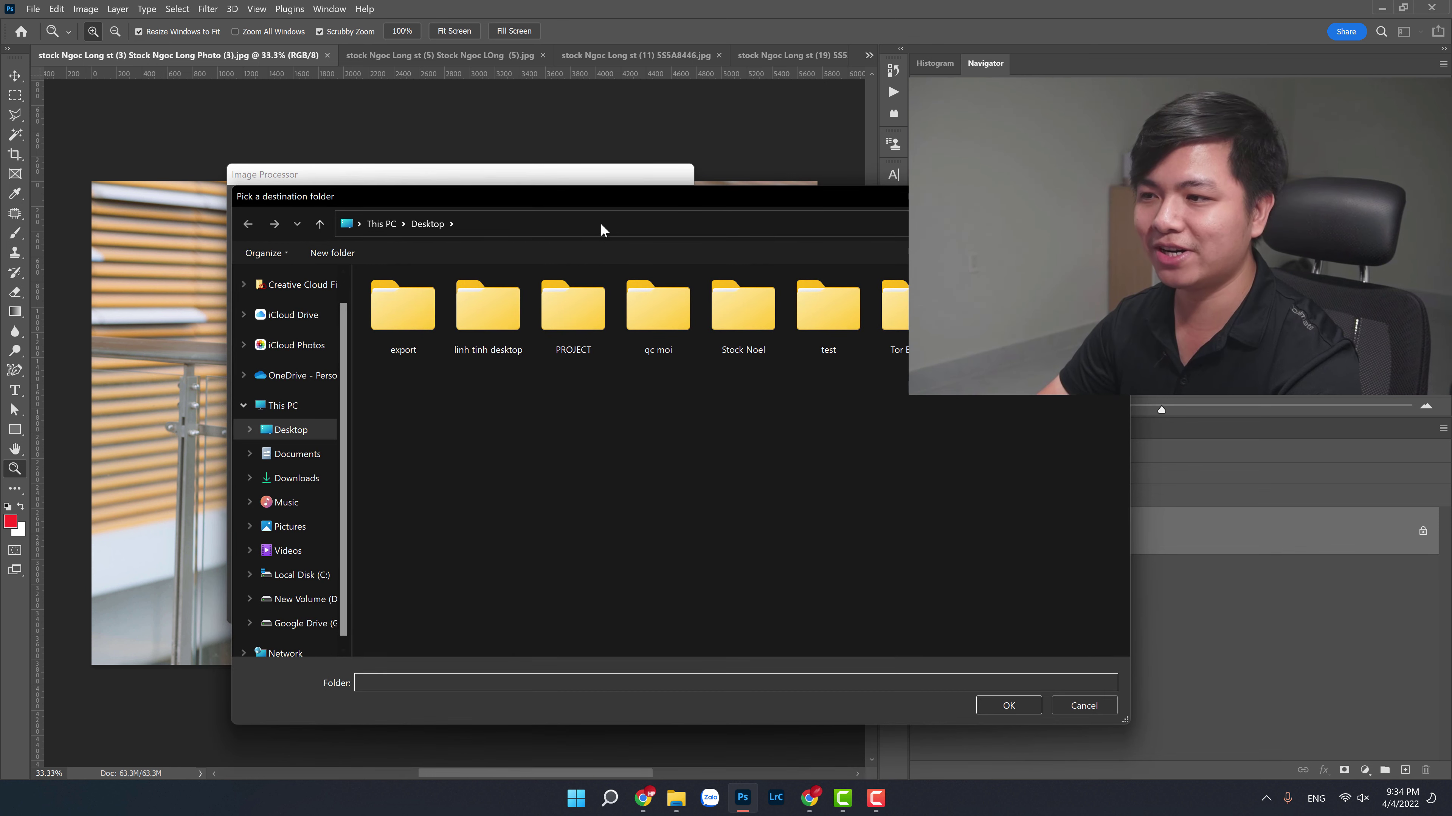
mouse_move(599, 197)
left_mouse_down()
mouse_move(397, 165)
mouse_move(433, 159)
left_mouse_up()
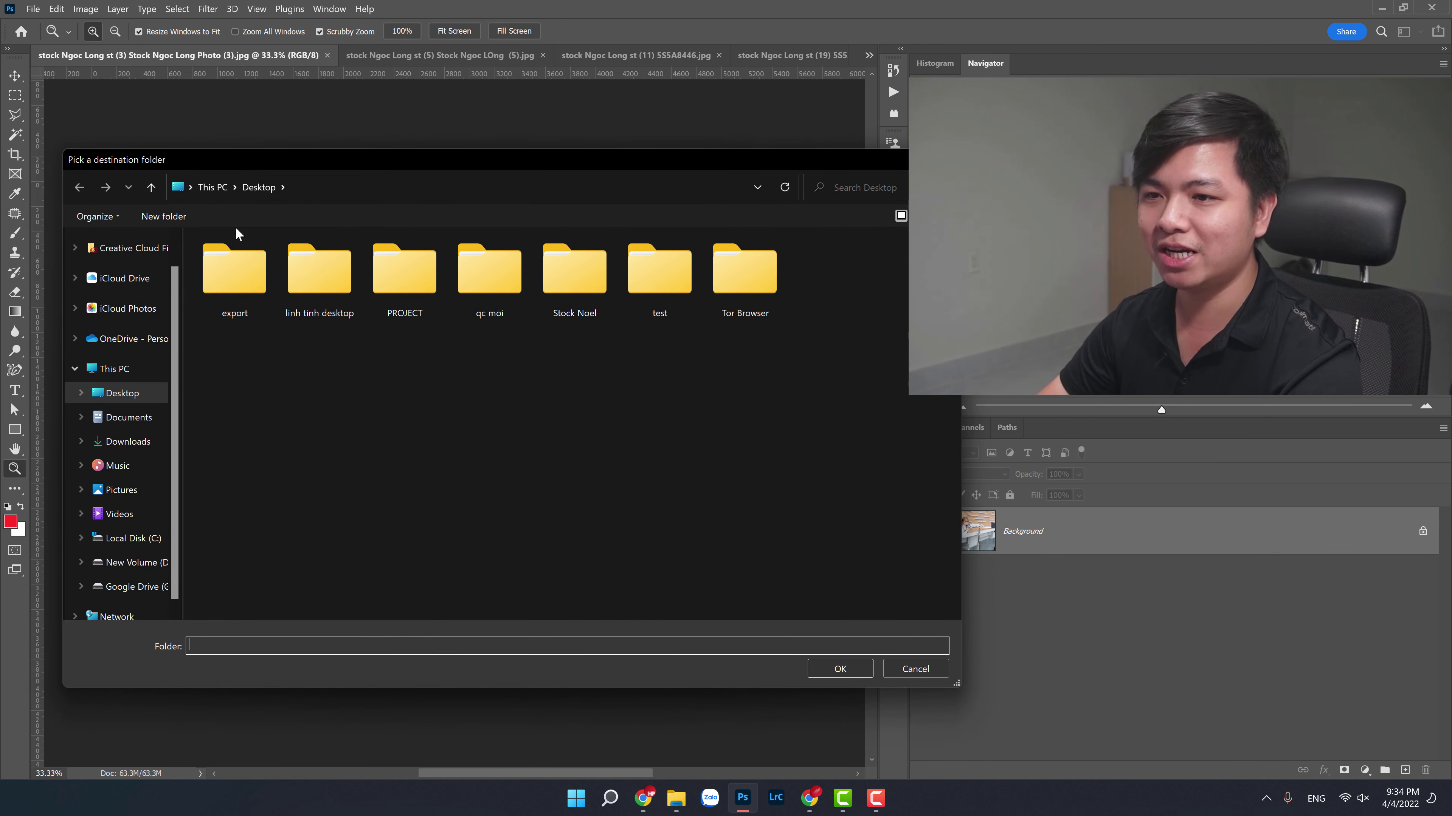
left_click(179, 217)
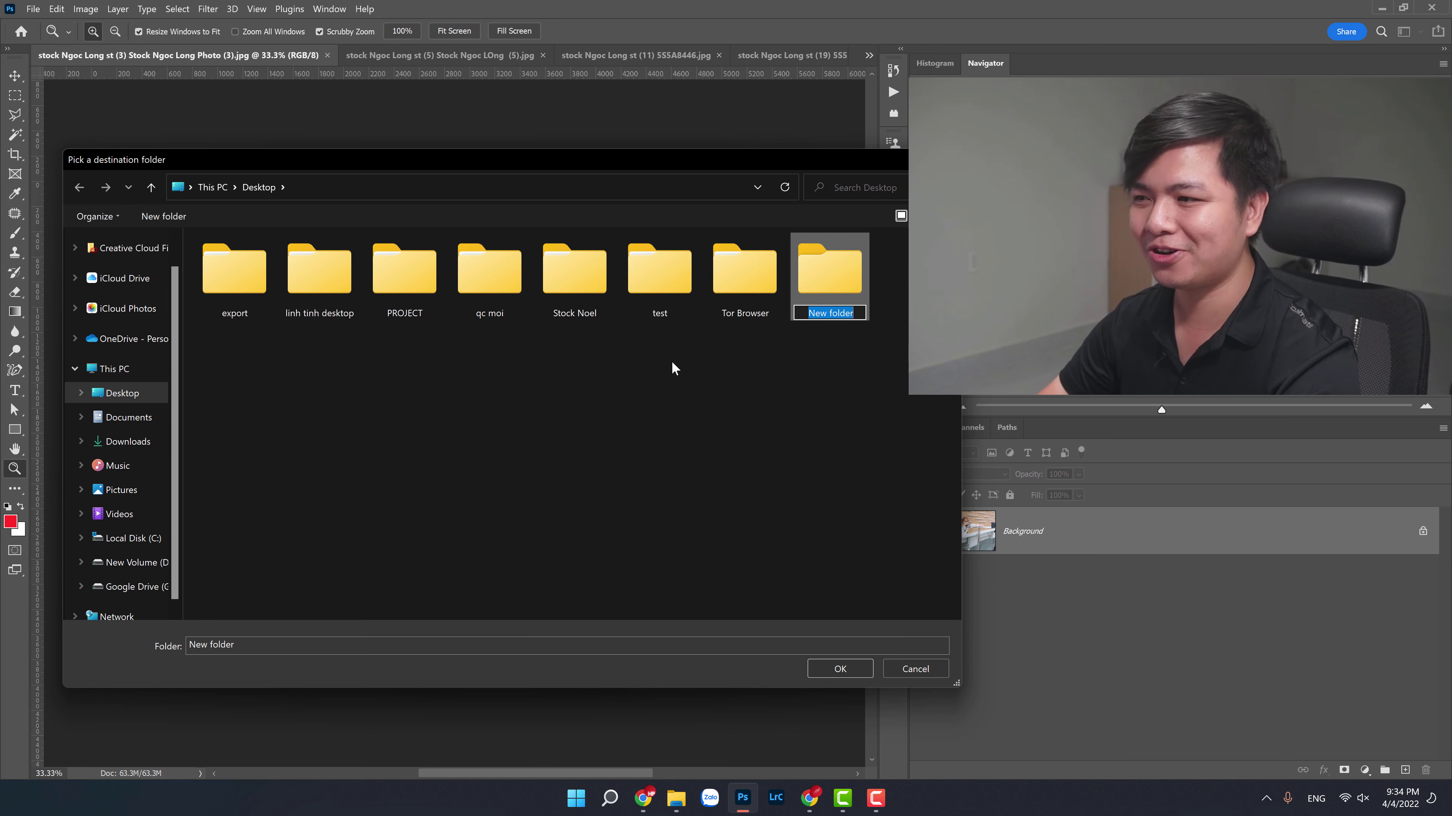
type("sav")
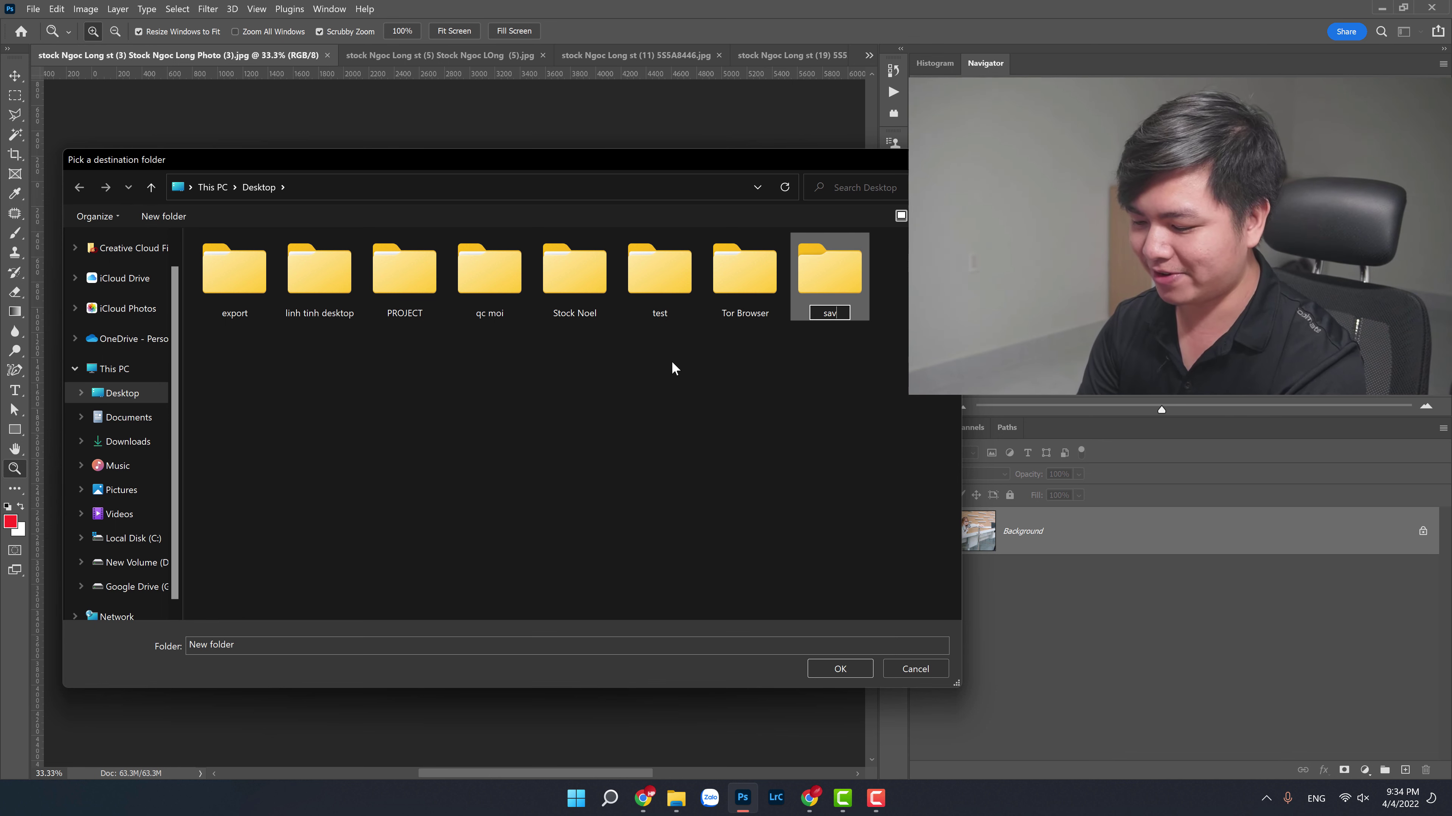
type("e vao day")
key("Return")
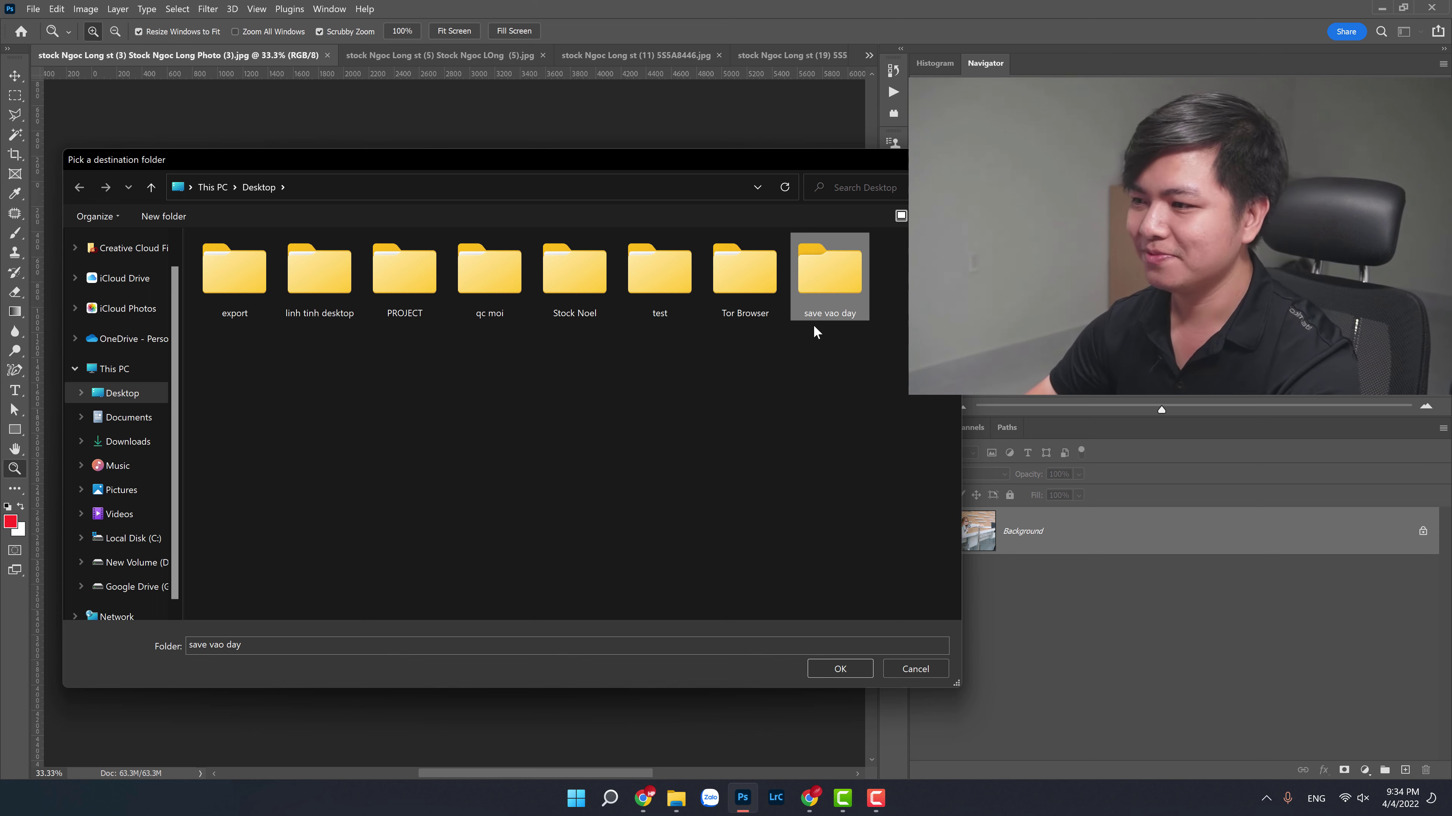
left_click(840, 668)
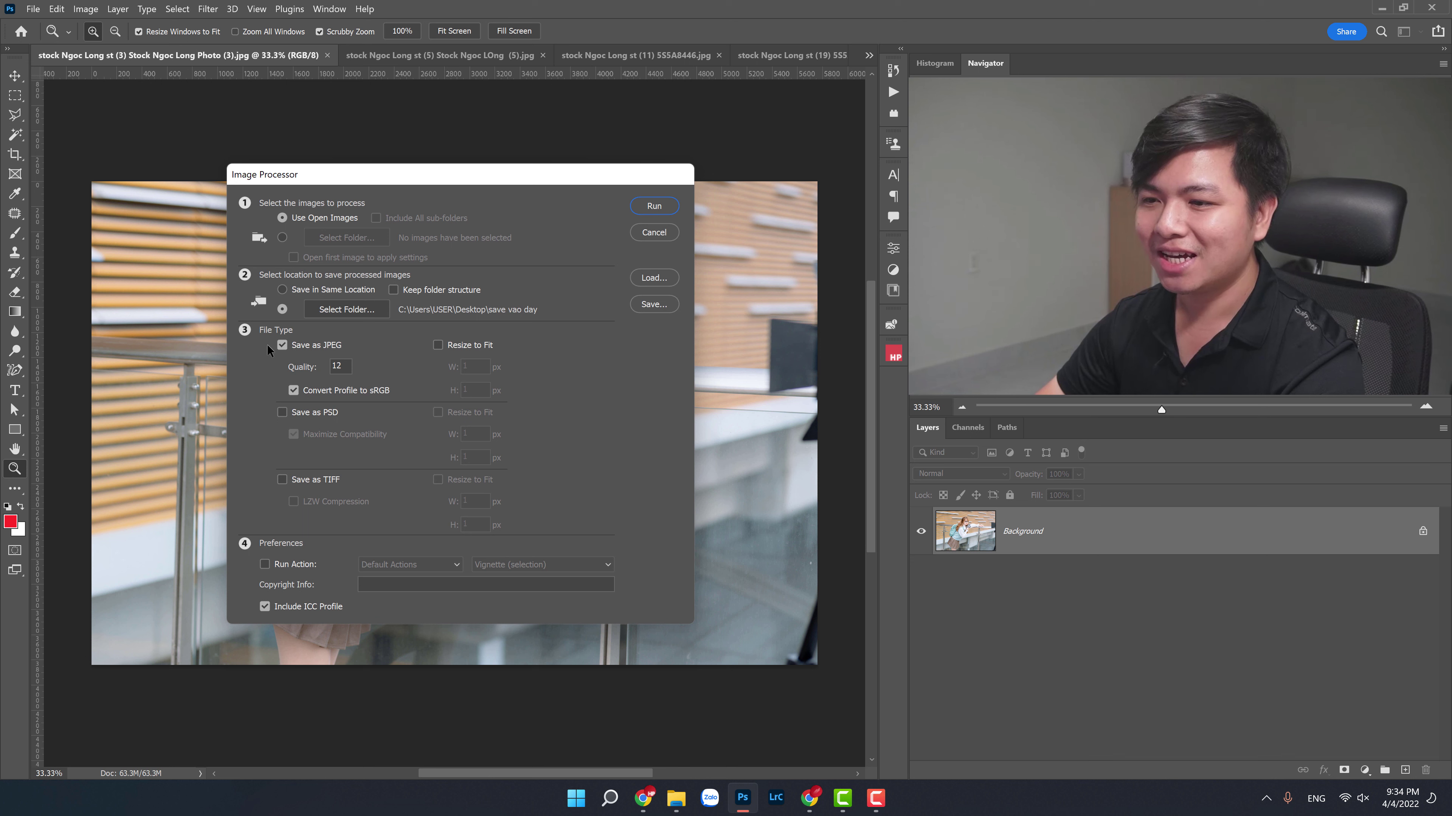
left_click(282, 412)
left_click(282, 479)
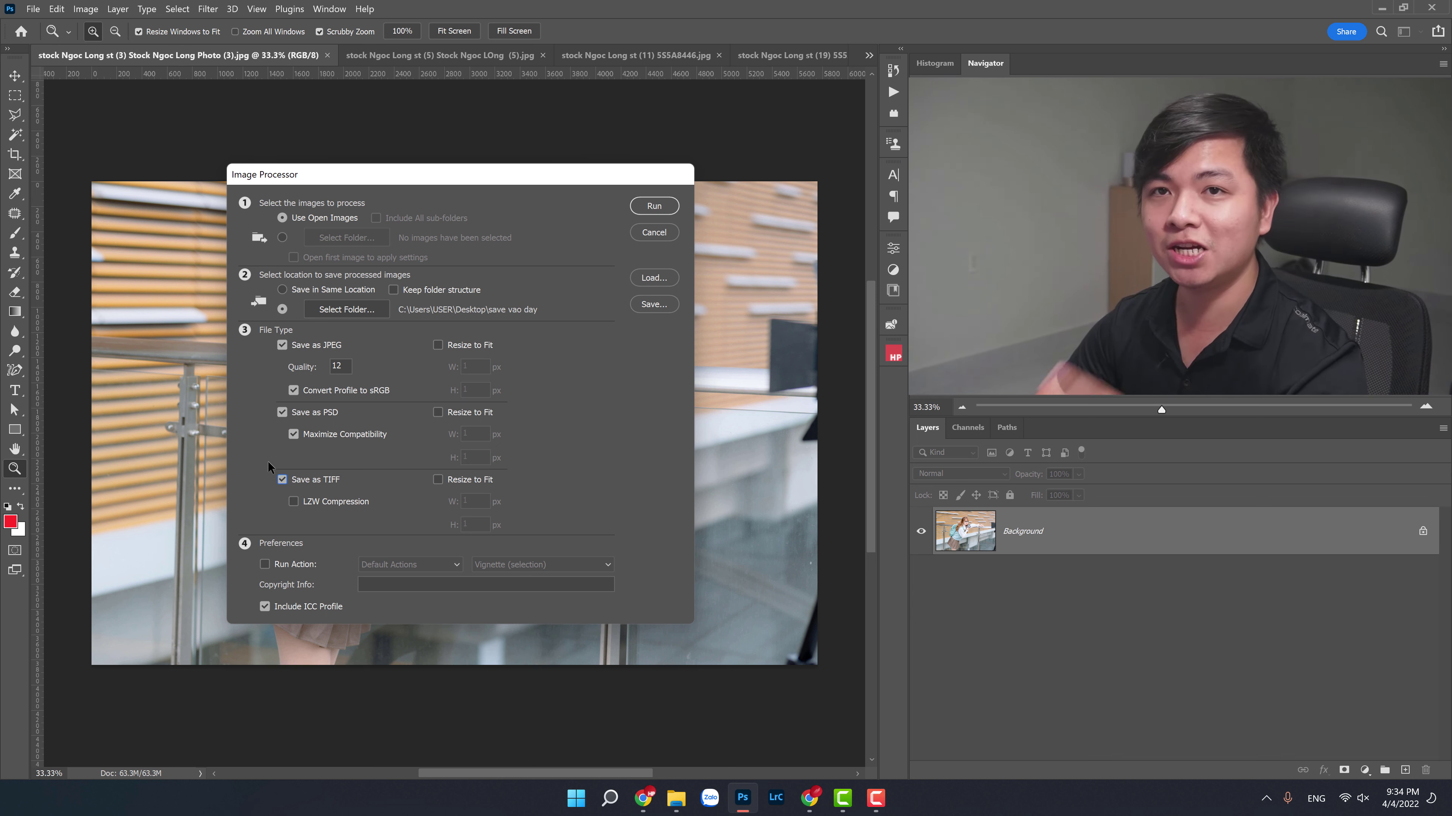
left_click(283, 480)
left_click(283, 413)
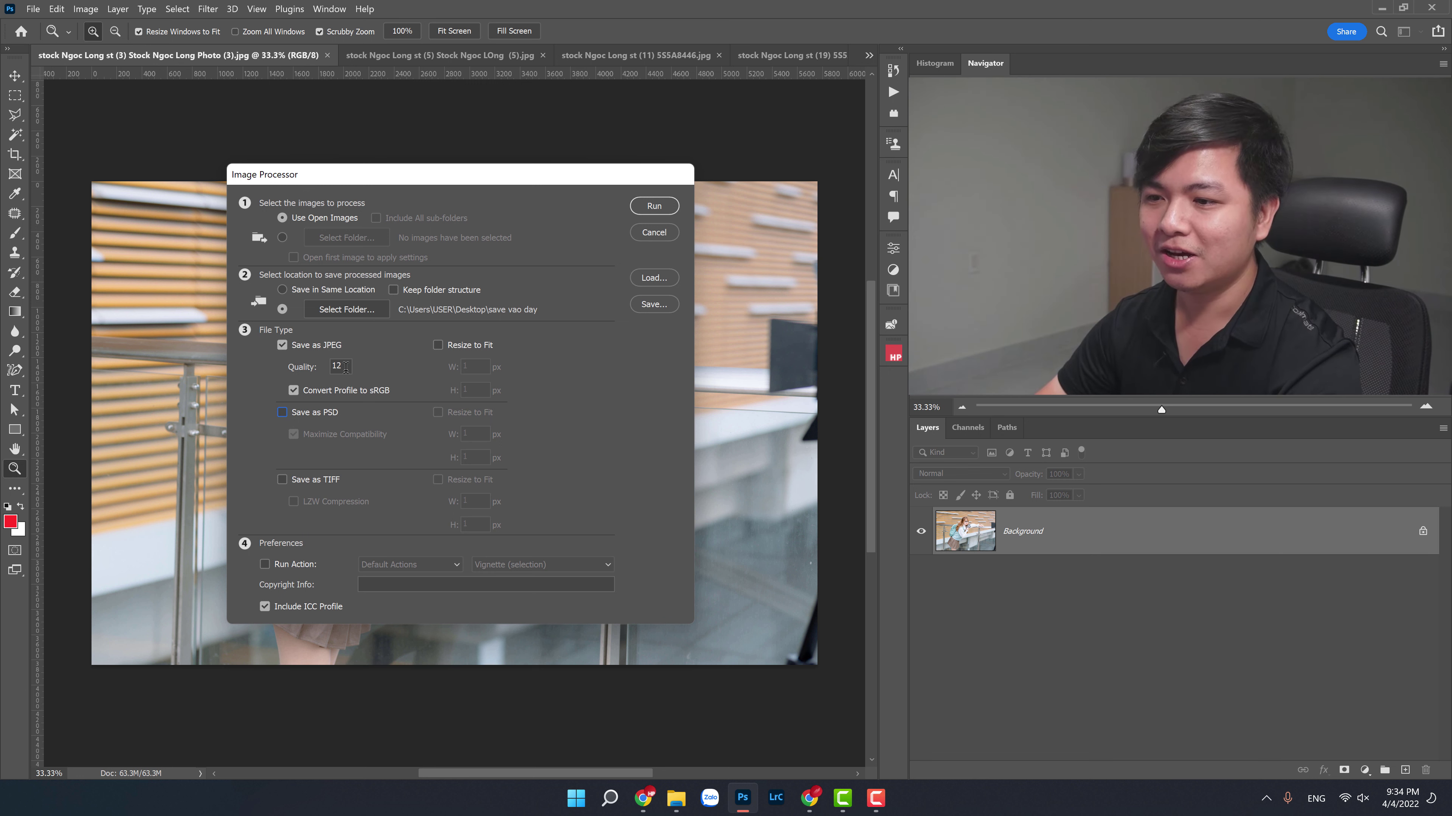
type("0")
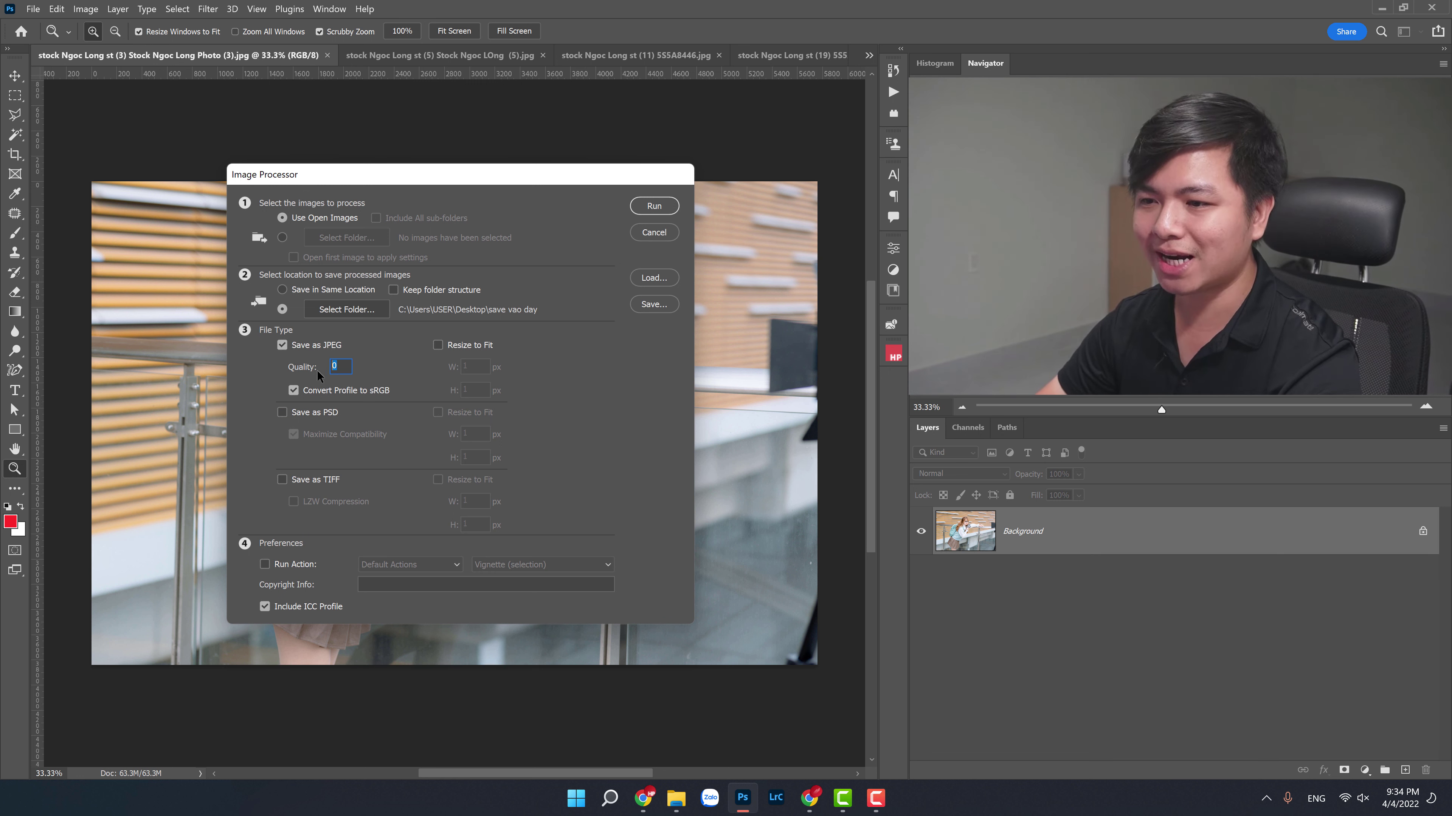
type("5")
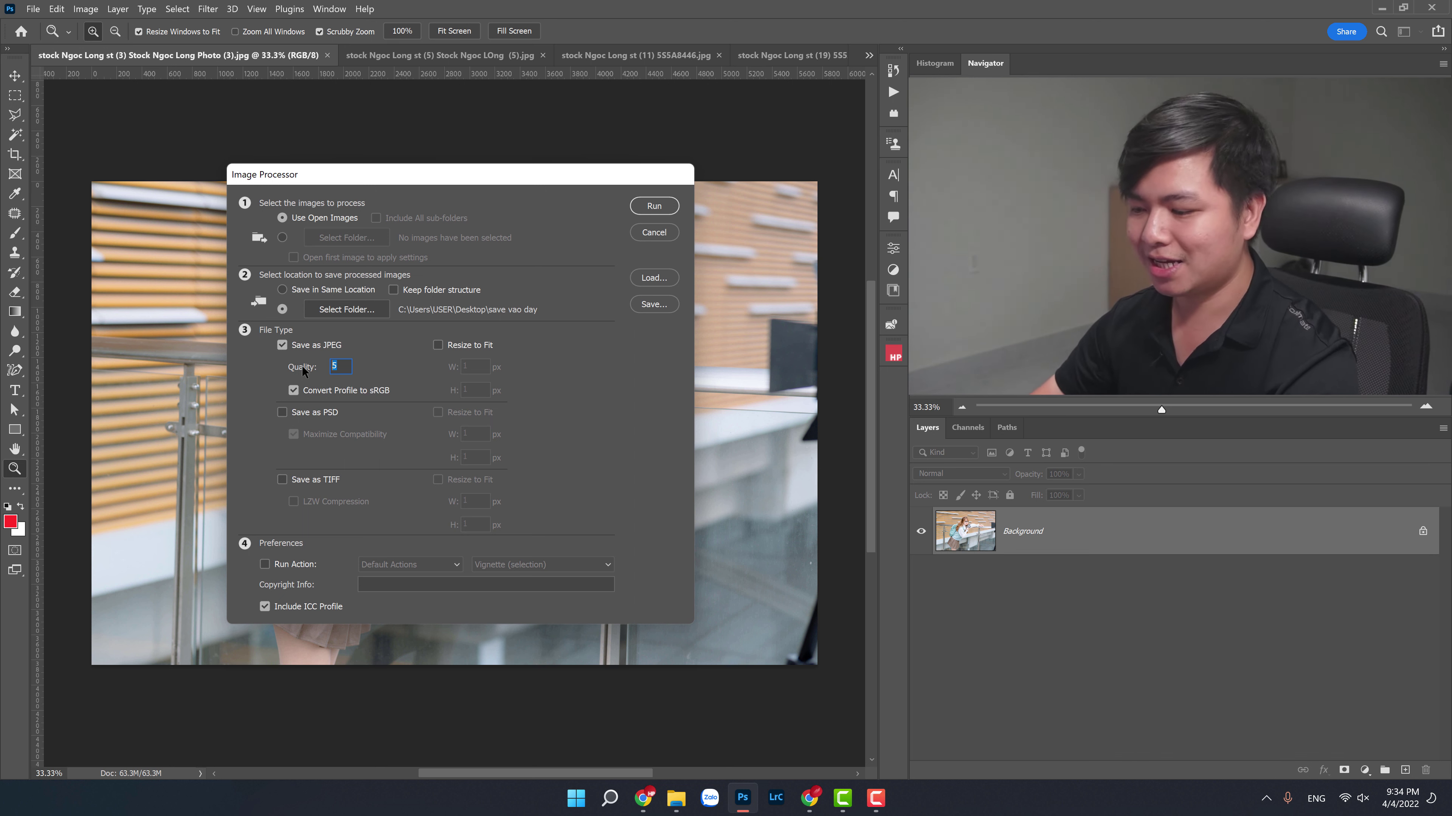
type("12")
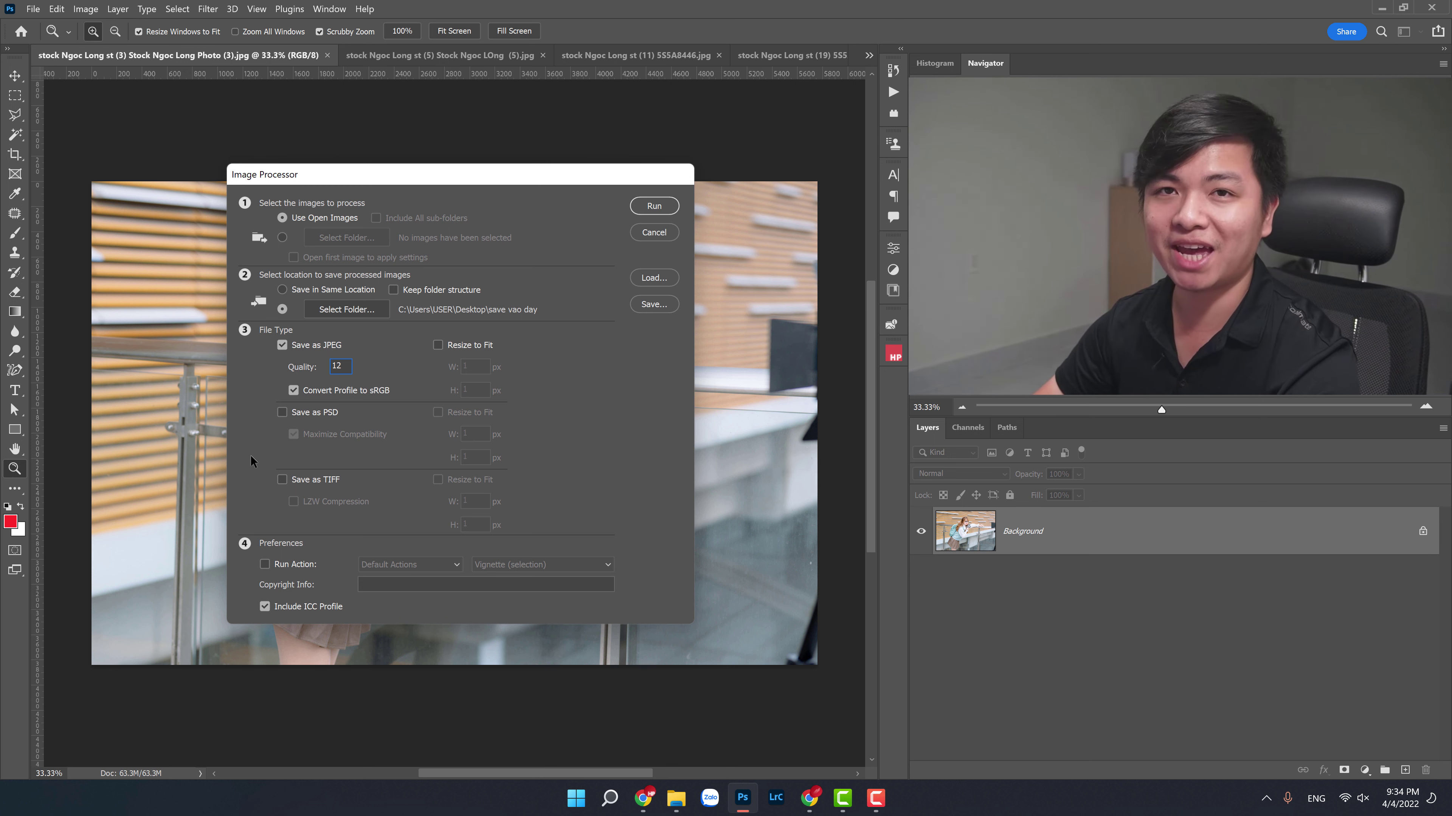
mouse_move(469, 346)
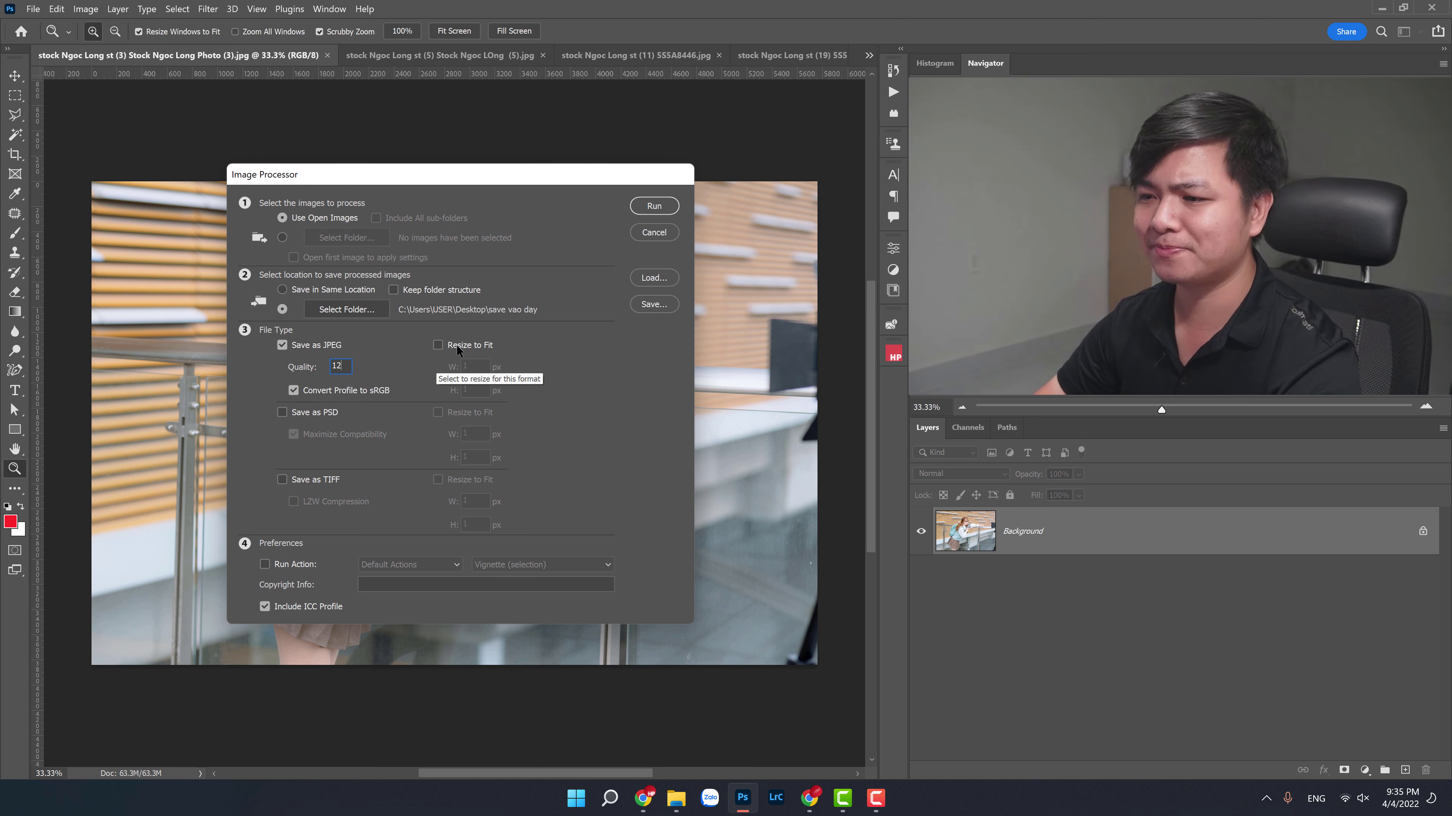
Enable Resize to Fit with width 1024 and height 2048 px
left_click(437, 345)
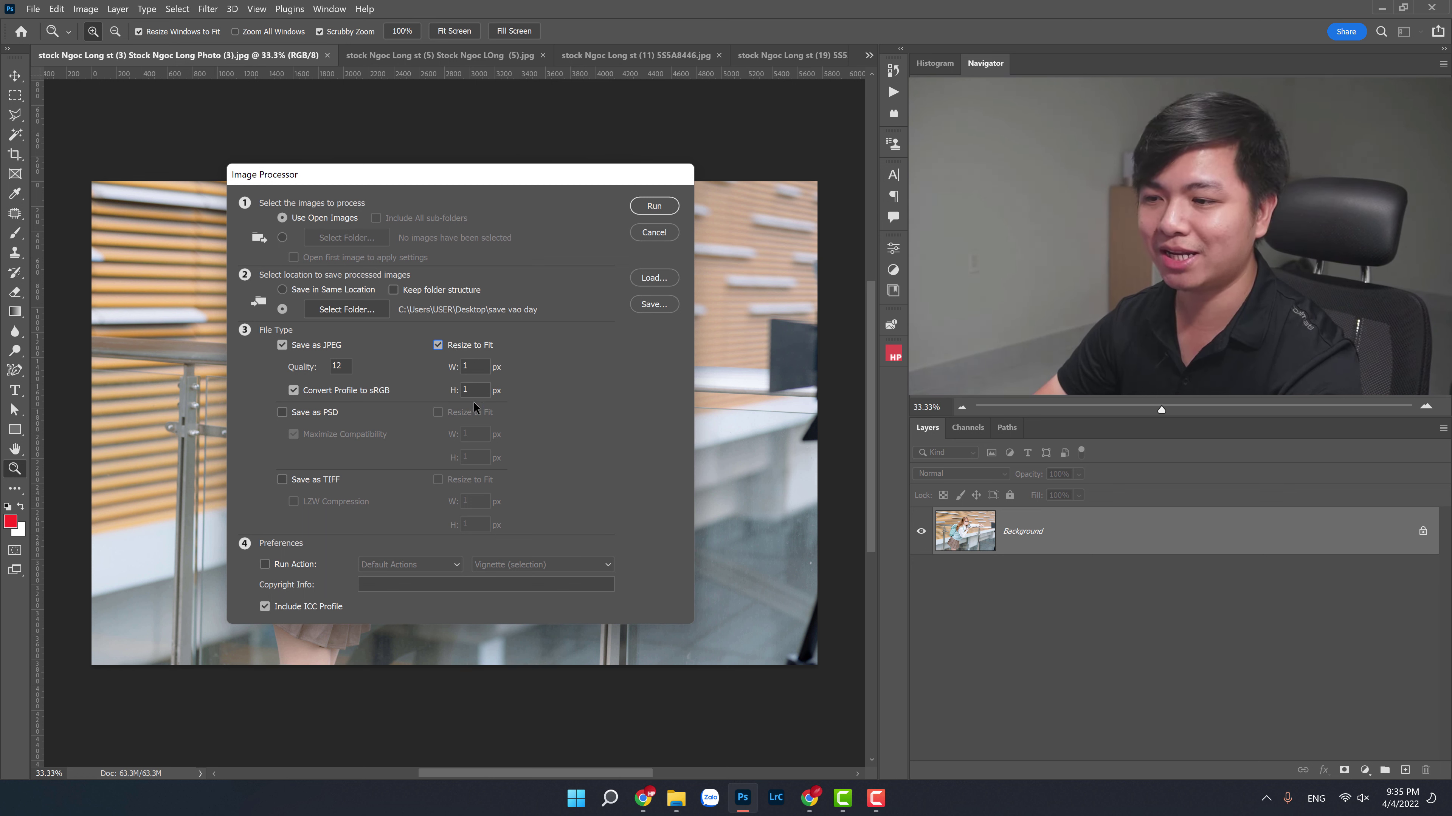
left_click(466, 345)
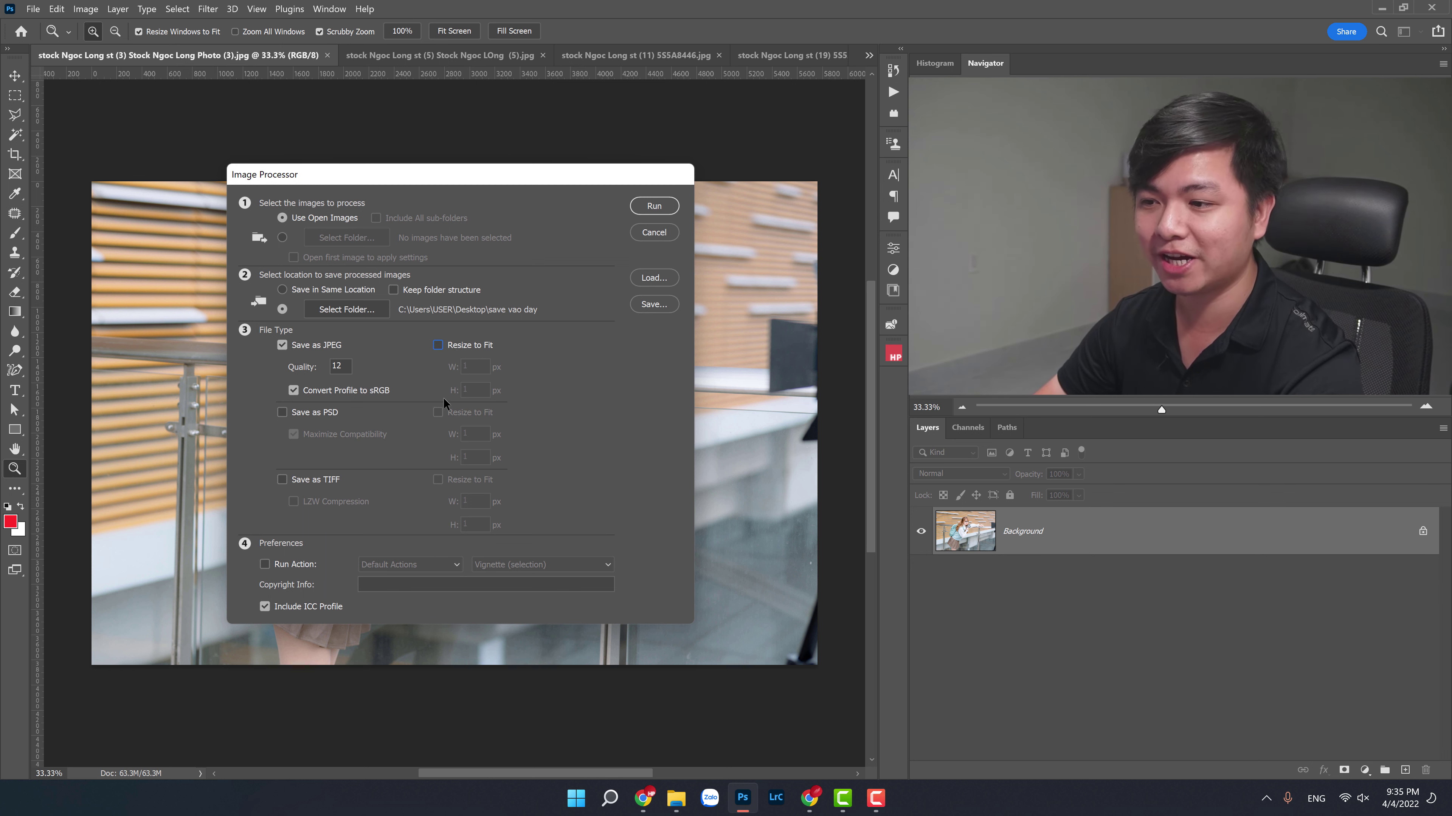
left_click(473, 343)
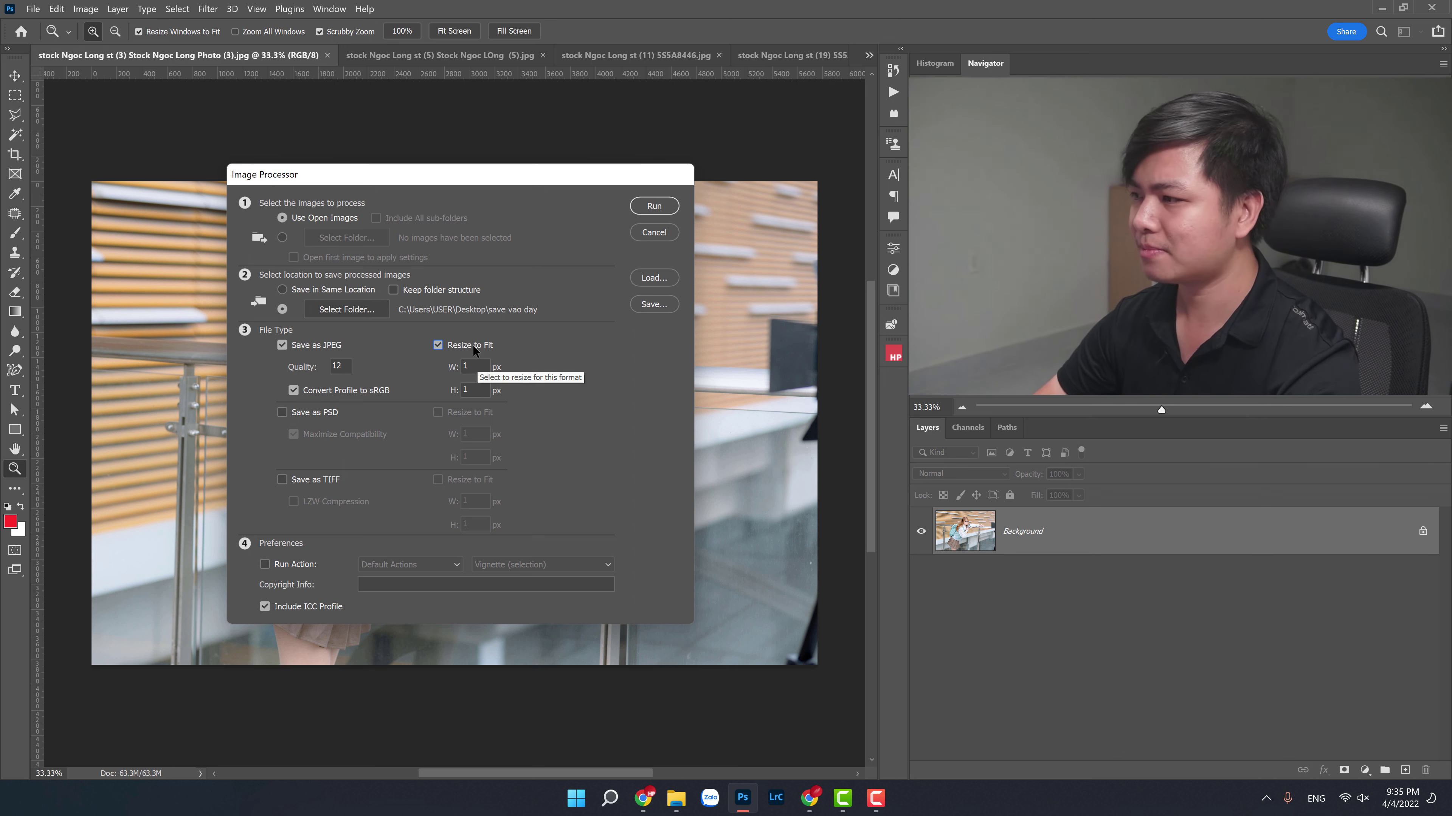
key("Tab")
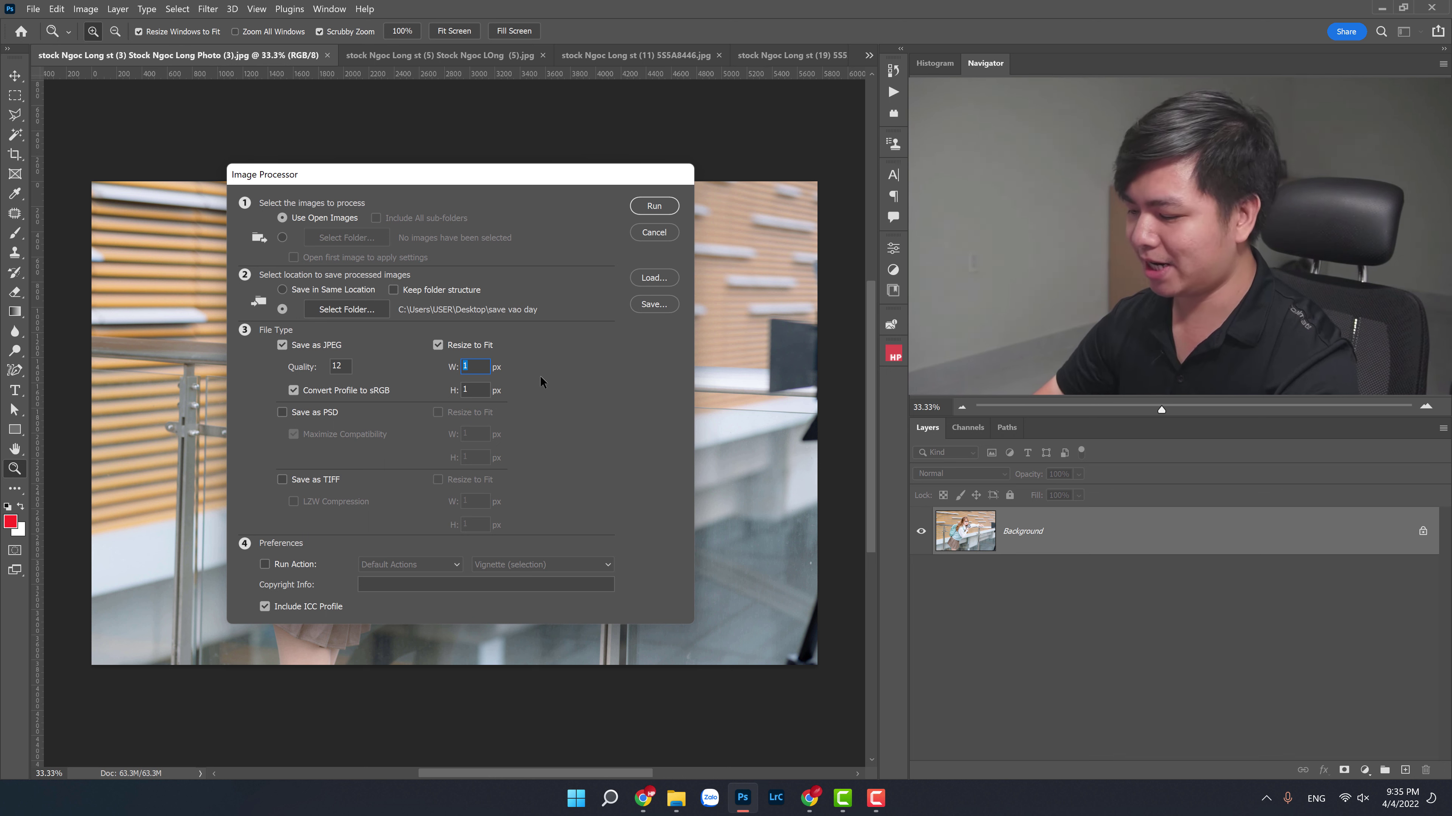
type("1024")
key("Tab")
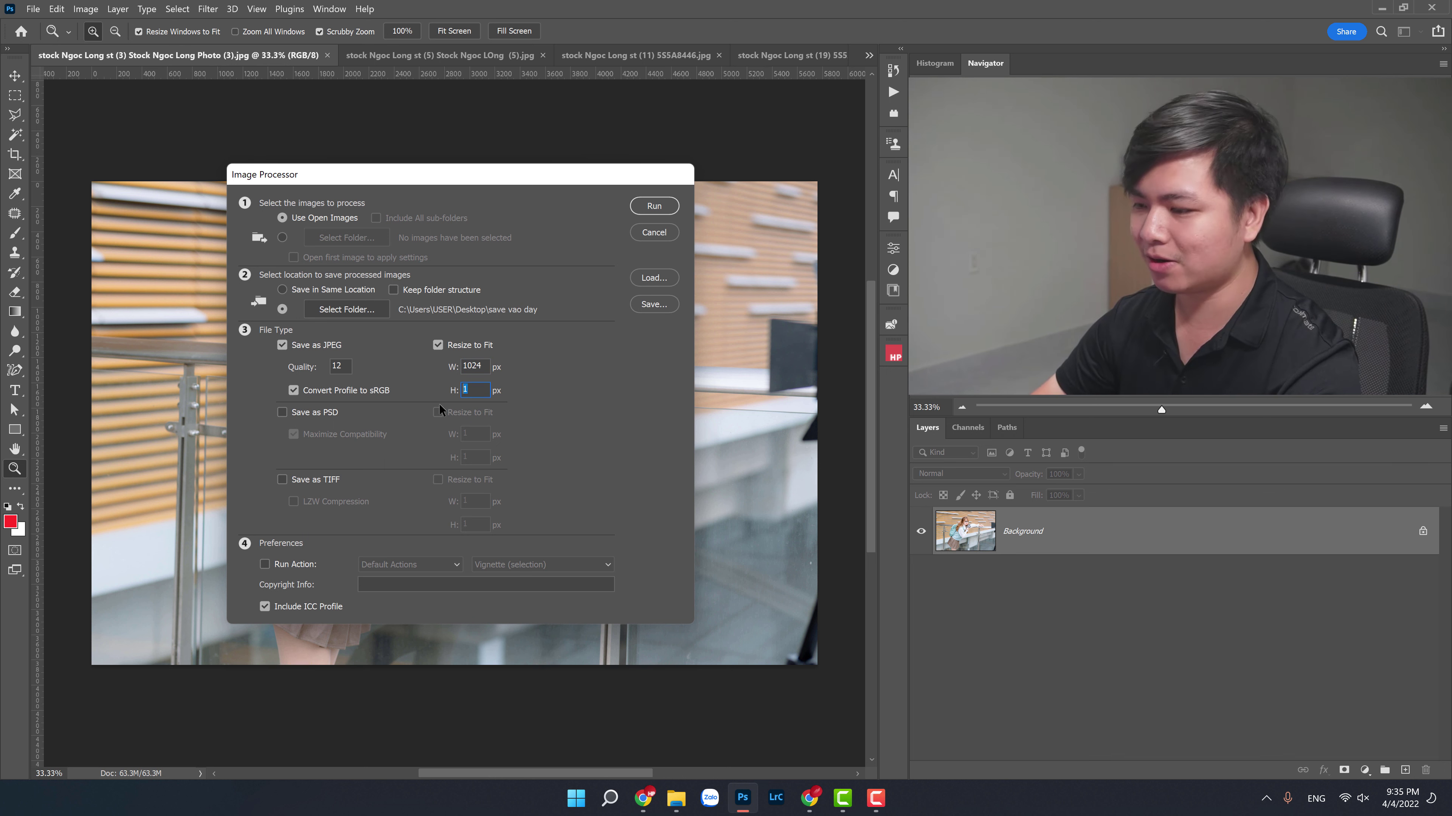
type("2048")
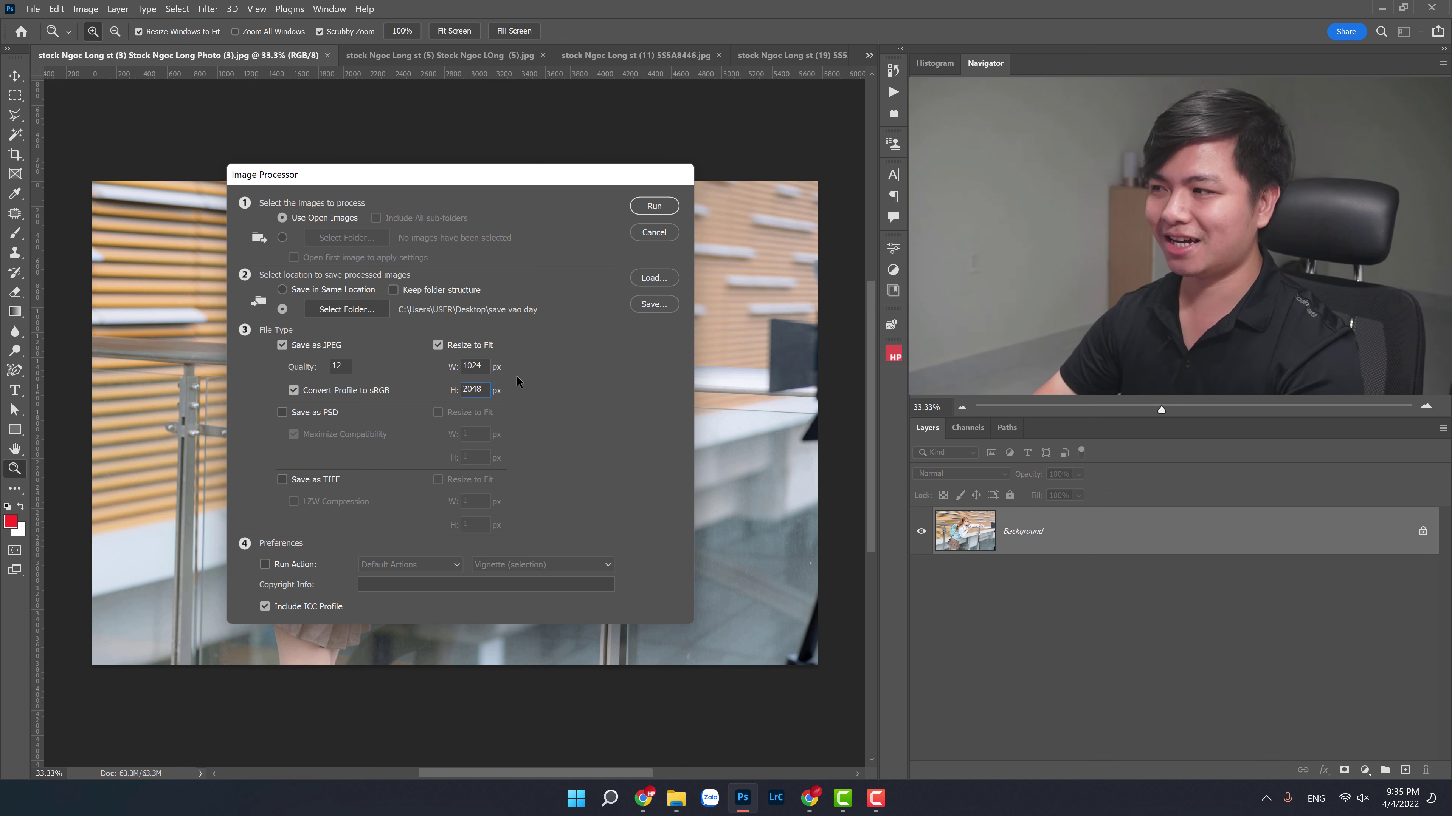
Change the resize height to 1024 px, then turn Resize to Fit off
left_click_drag(484, 390, 456, 391)
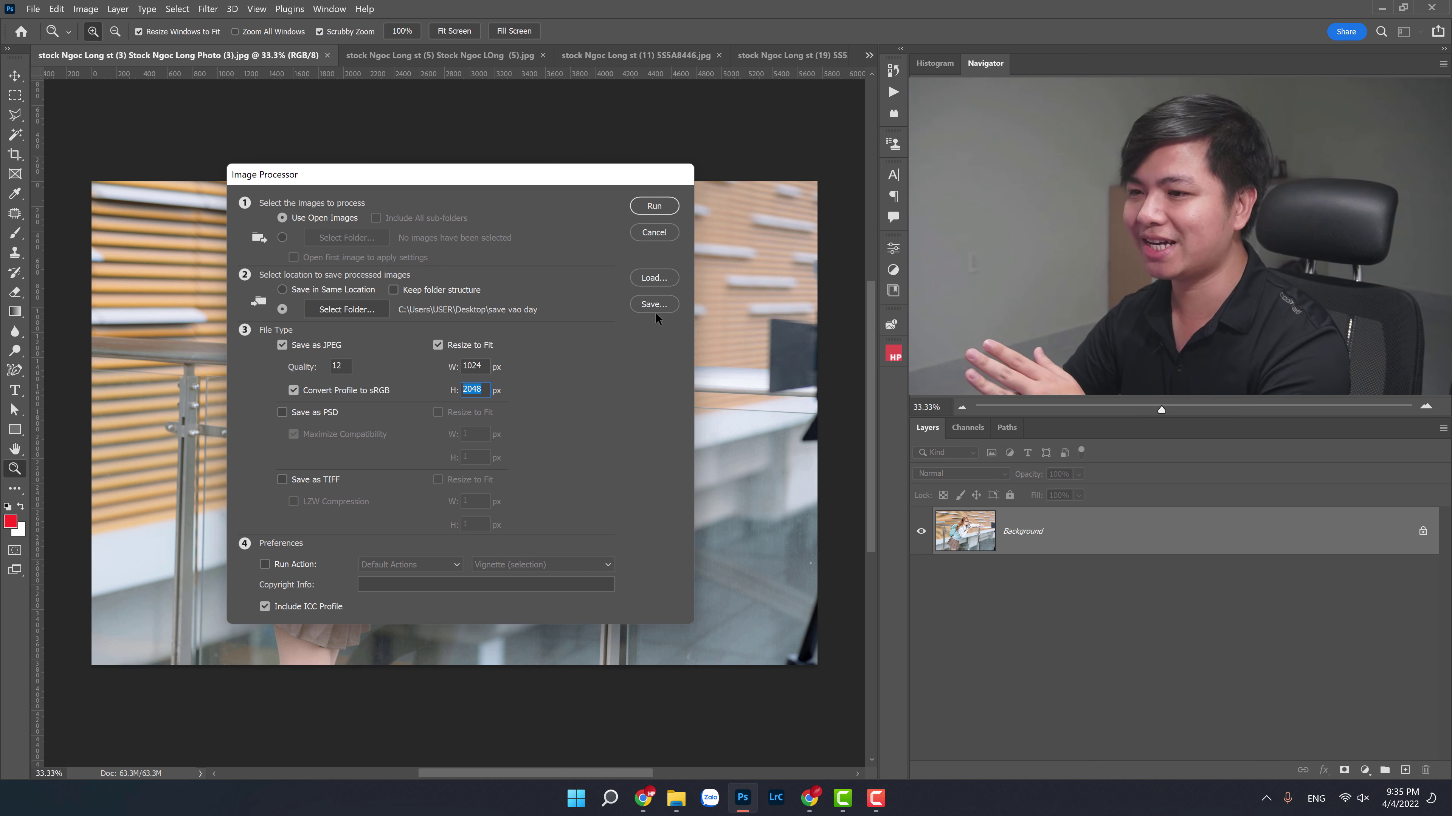
double_click(477, 367)
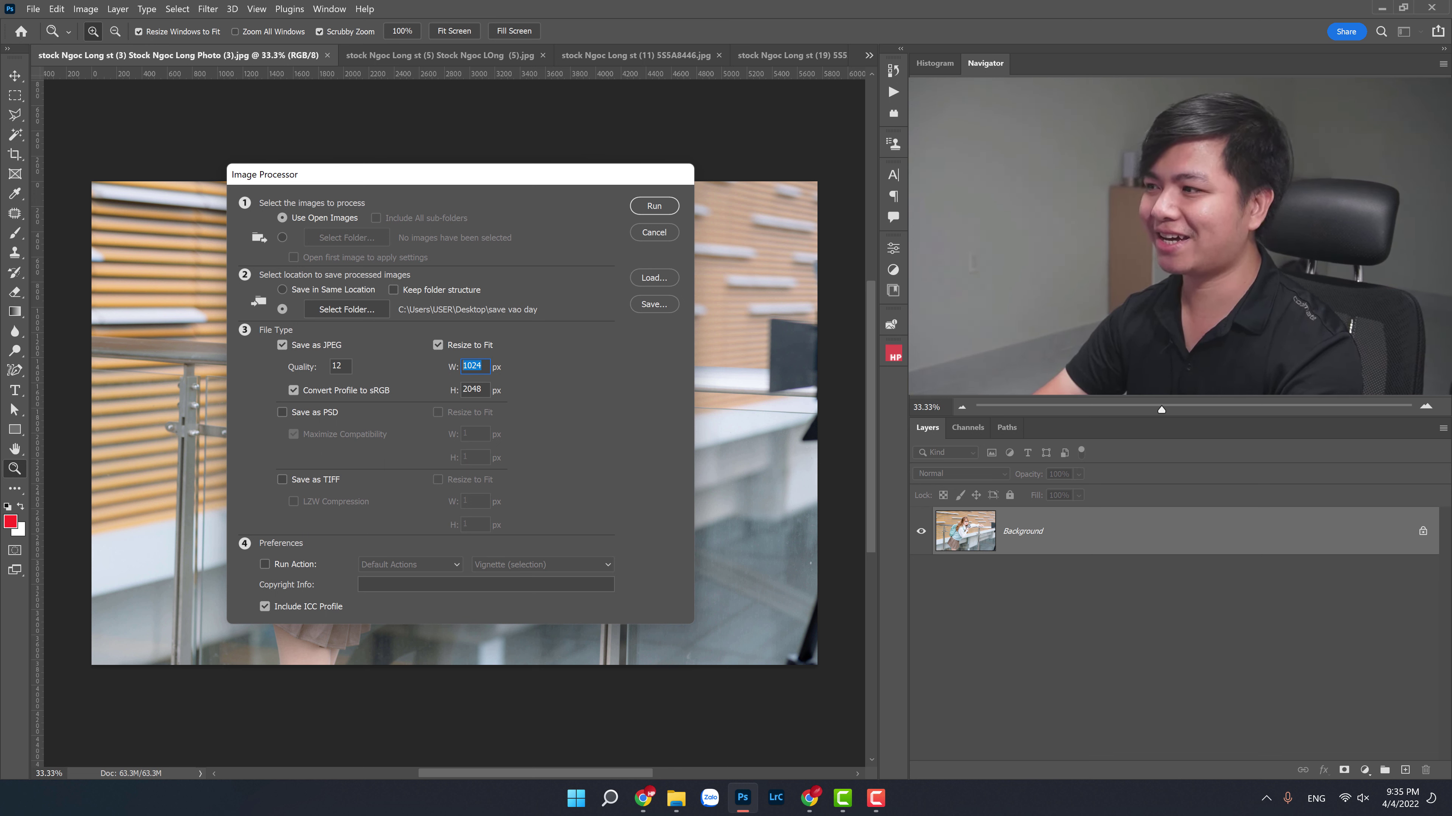
key("ctrl+z")
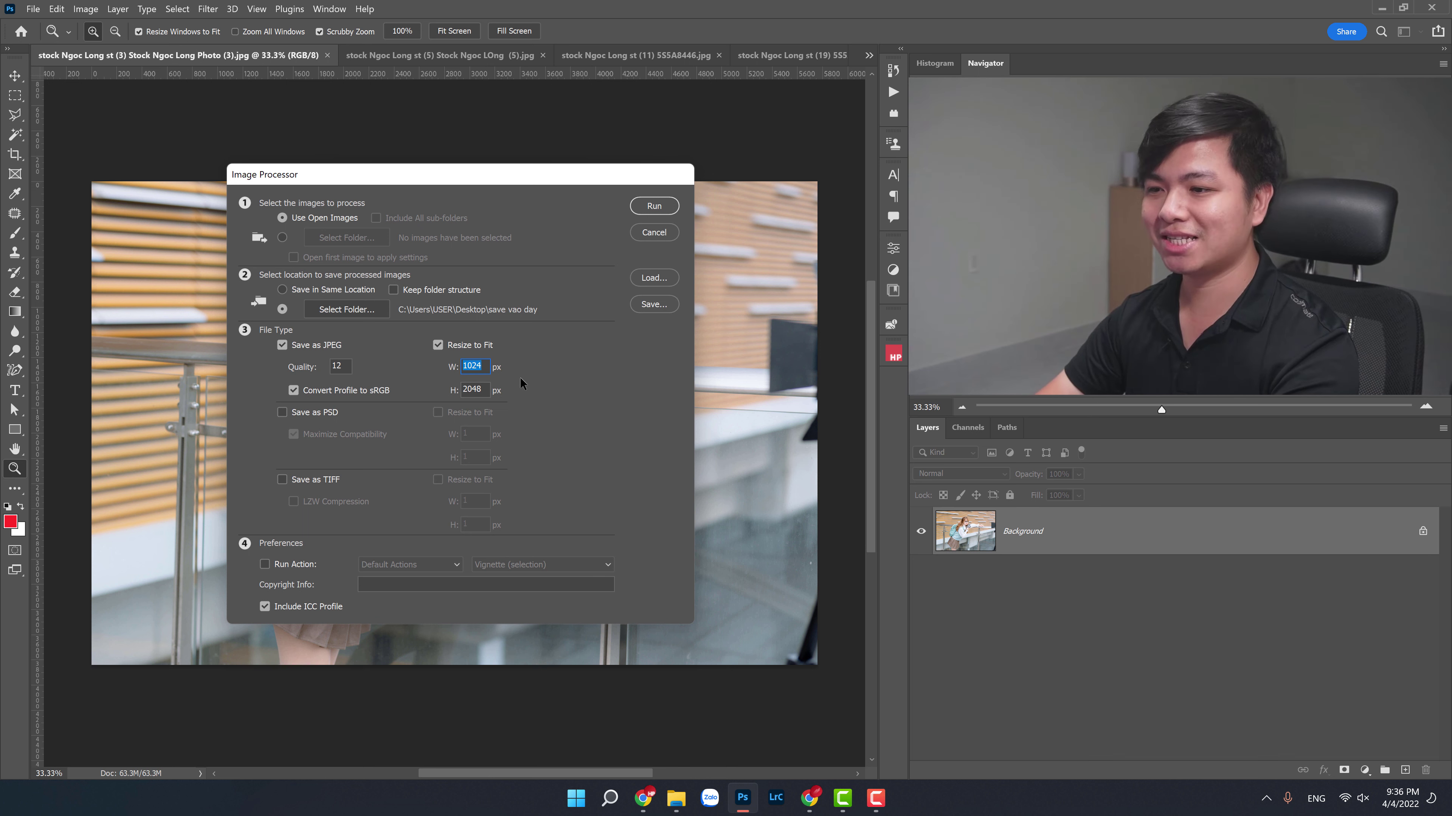
left_click_drag(481, 390, 473, 393)
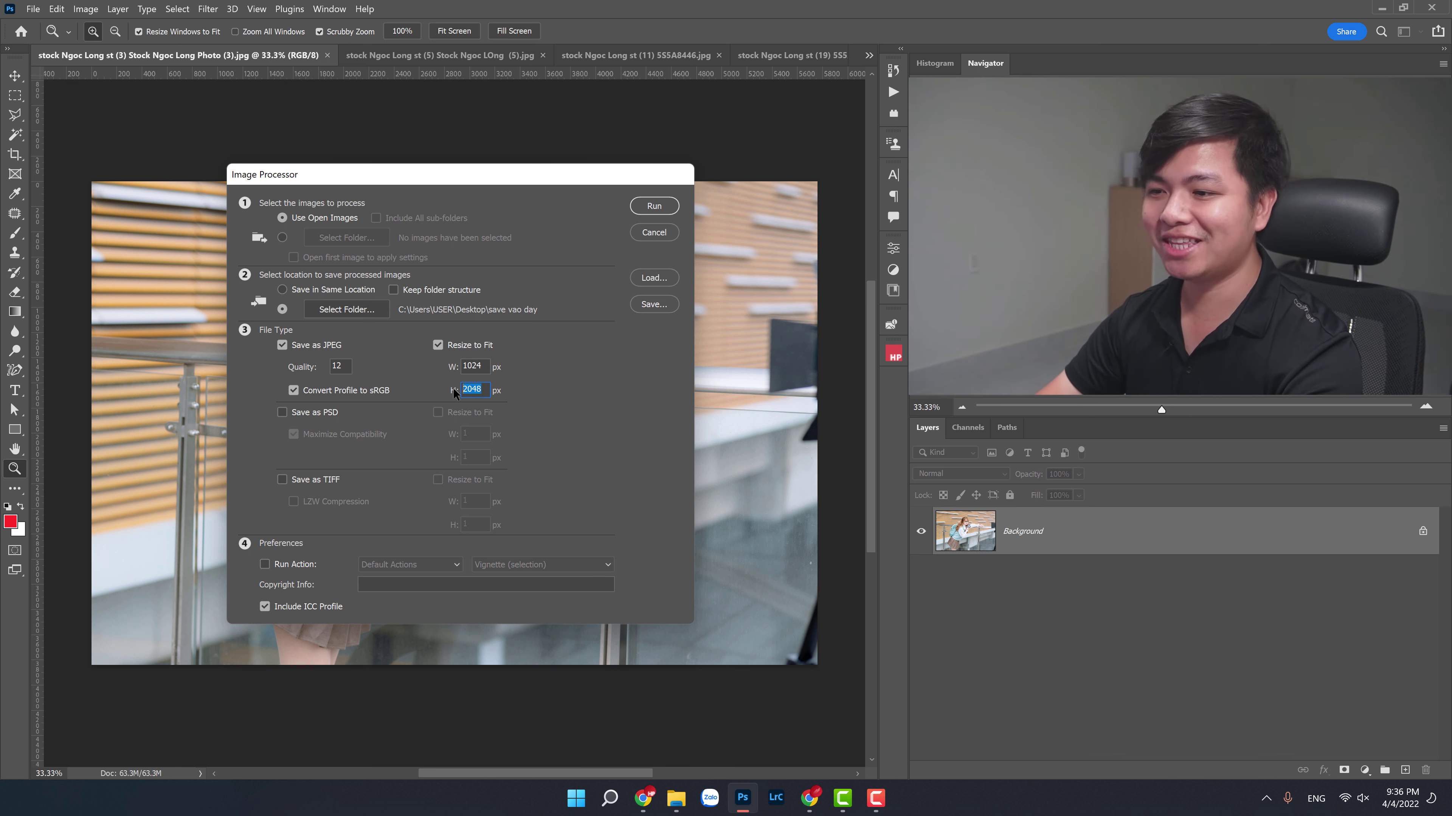
type("1024")
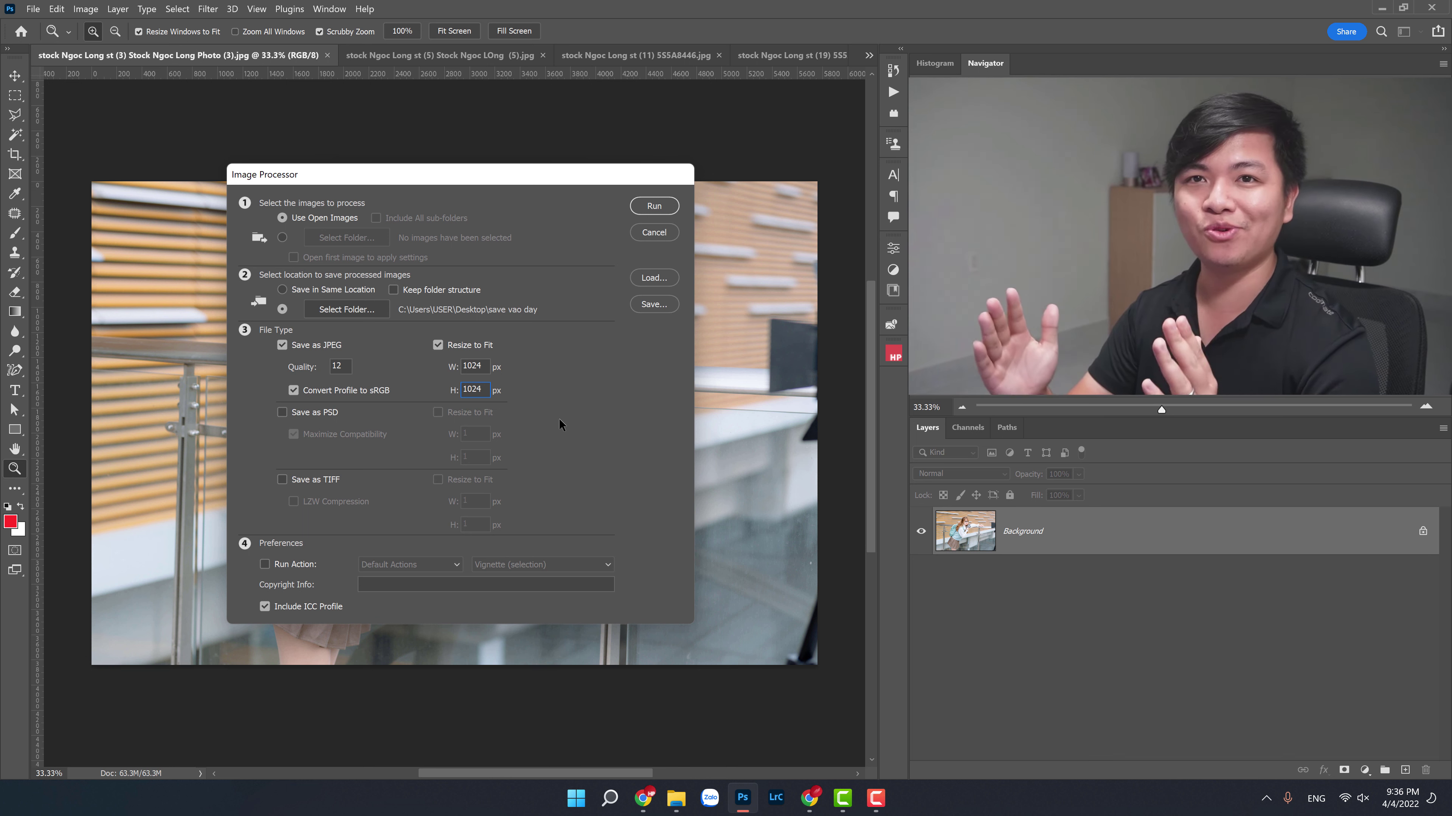
left_click(449, 342)
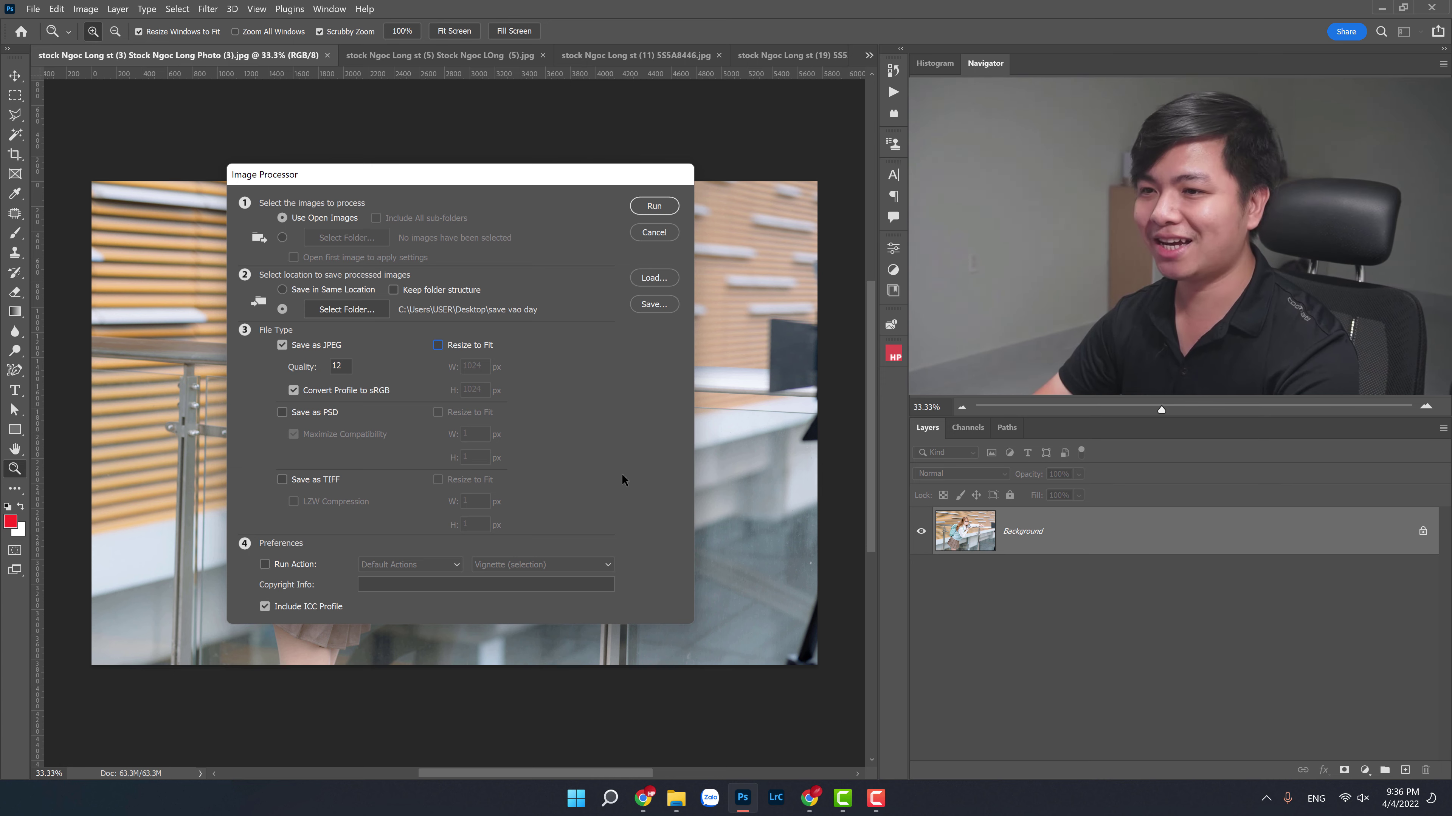
Leave Run Action unchecked and run Image Processor on all open photos
left_click(290, 564)
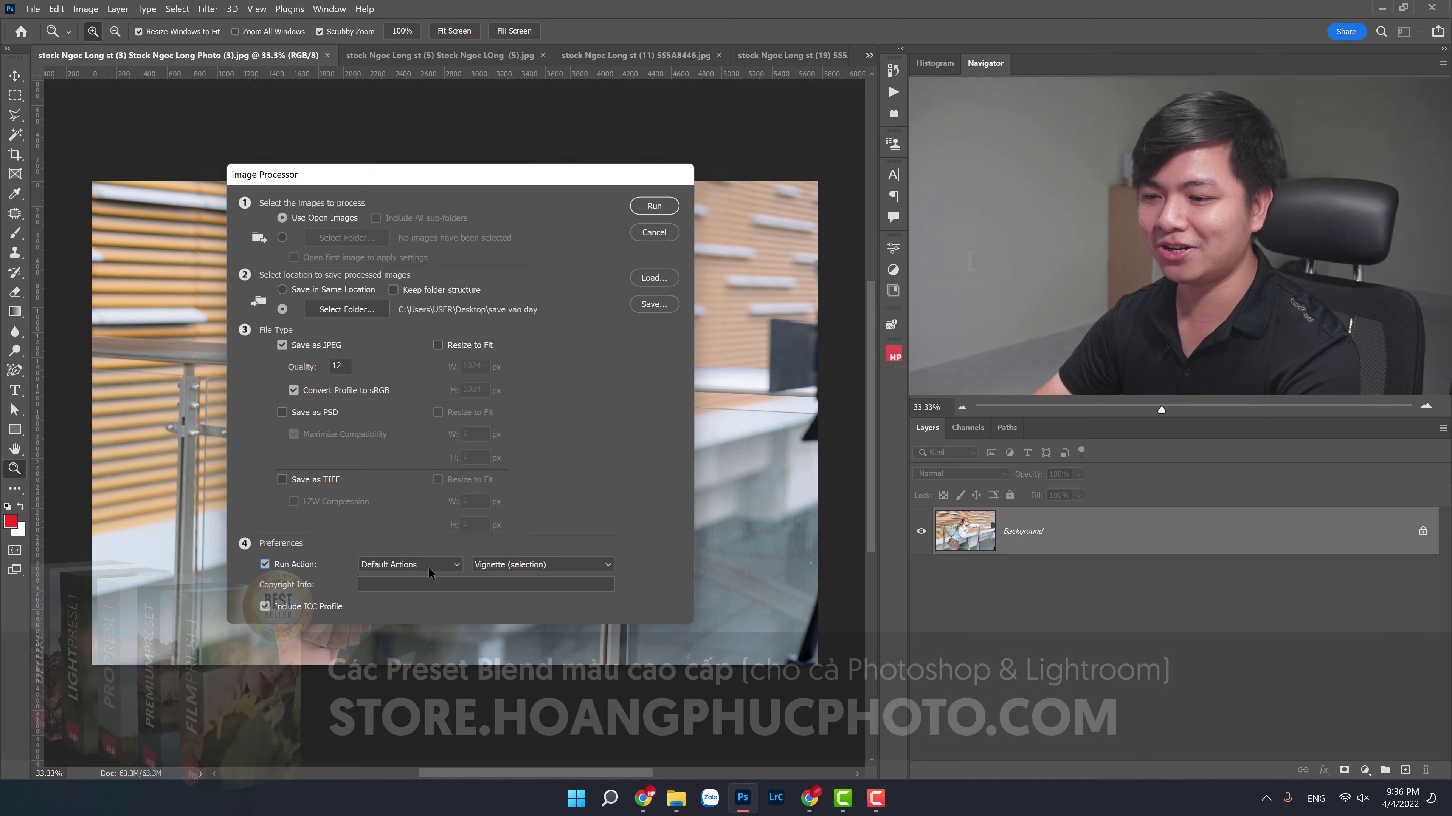
left_click(568, 566)
left_click(637, 488)
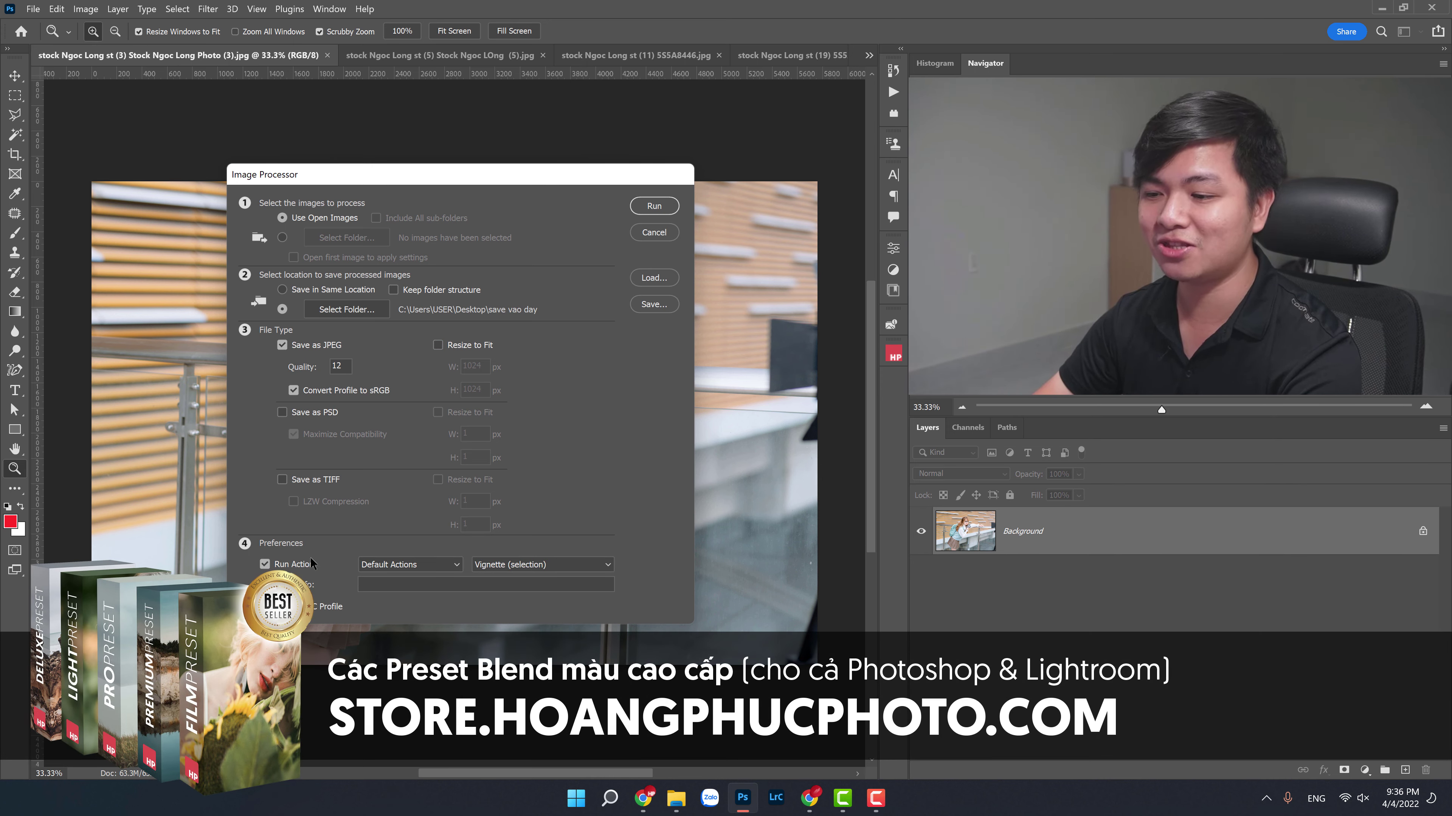
left_click(264, 565)
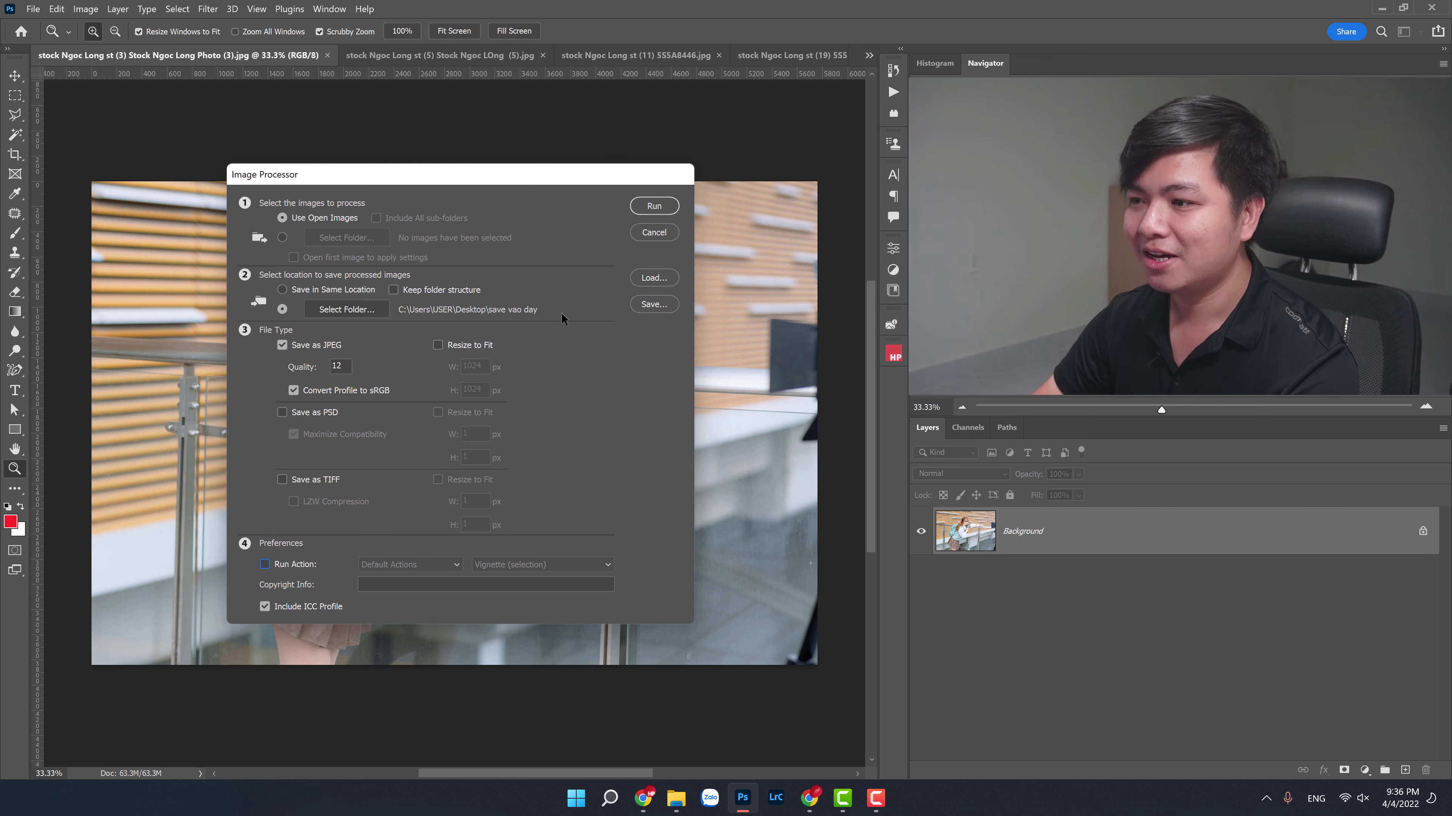
left_click(657, 211)
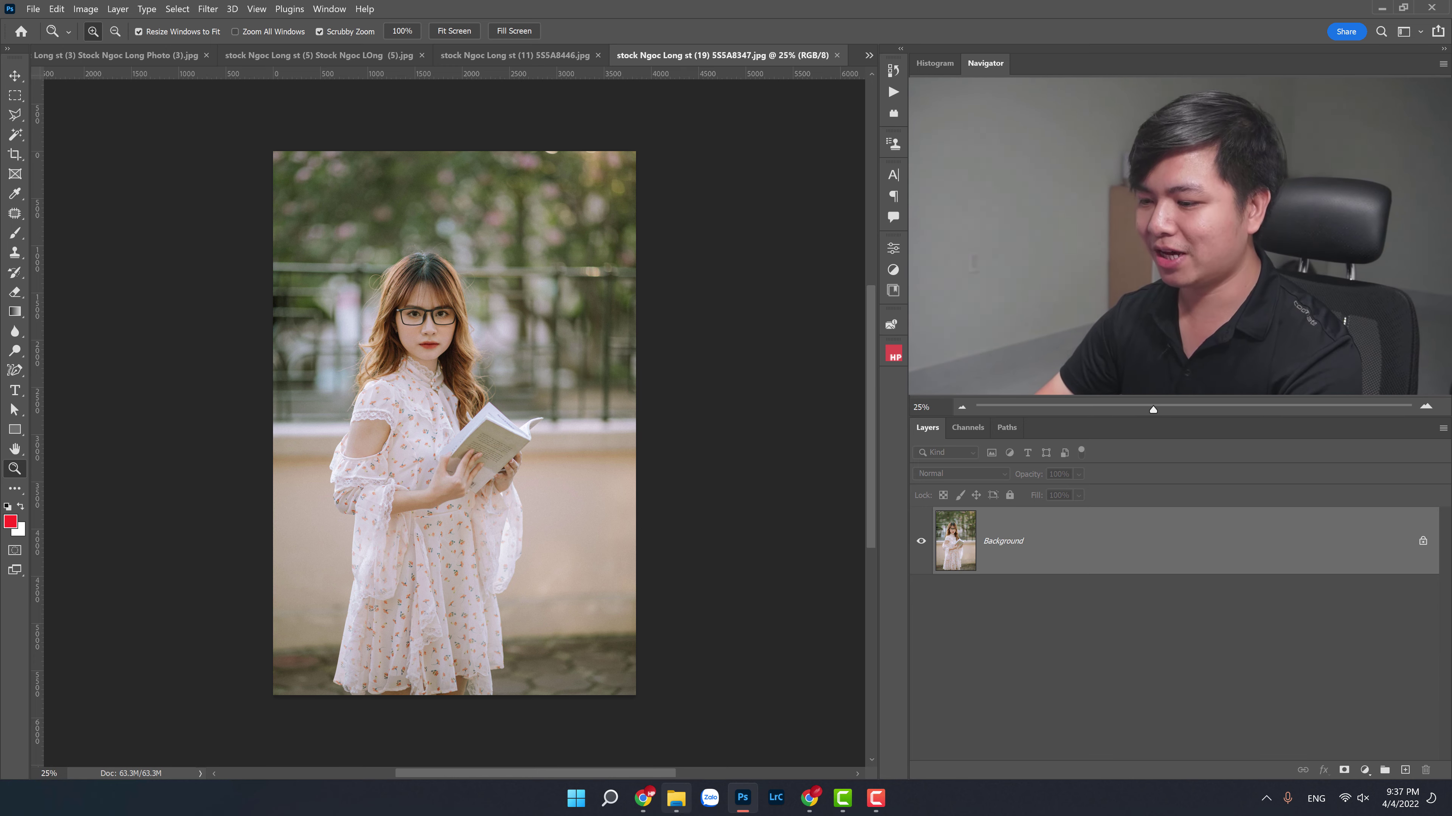
Check the five JPEGs in Desktop > save vao day > JPEG, then close File Explorer
left_click(675, 797)
left_click(735, 351)
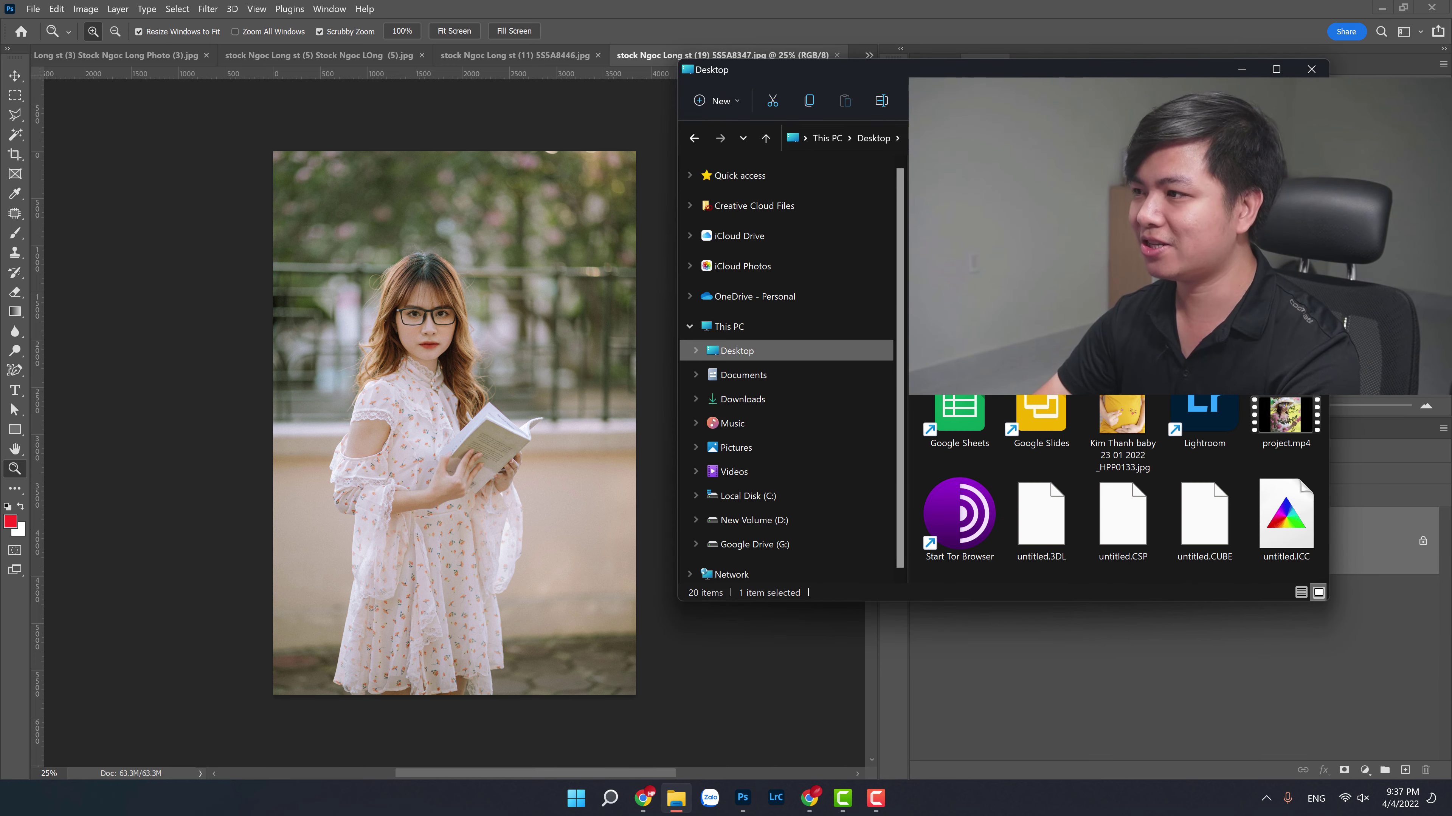
left_click_drag(800, 69, 381, 118)
left_click(837, 252)
double_click(837, 252)
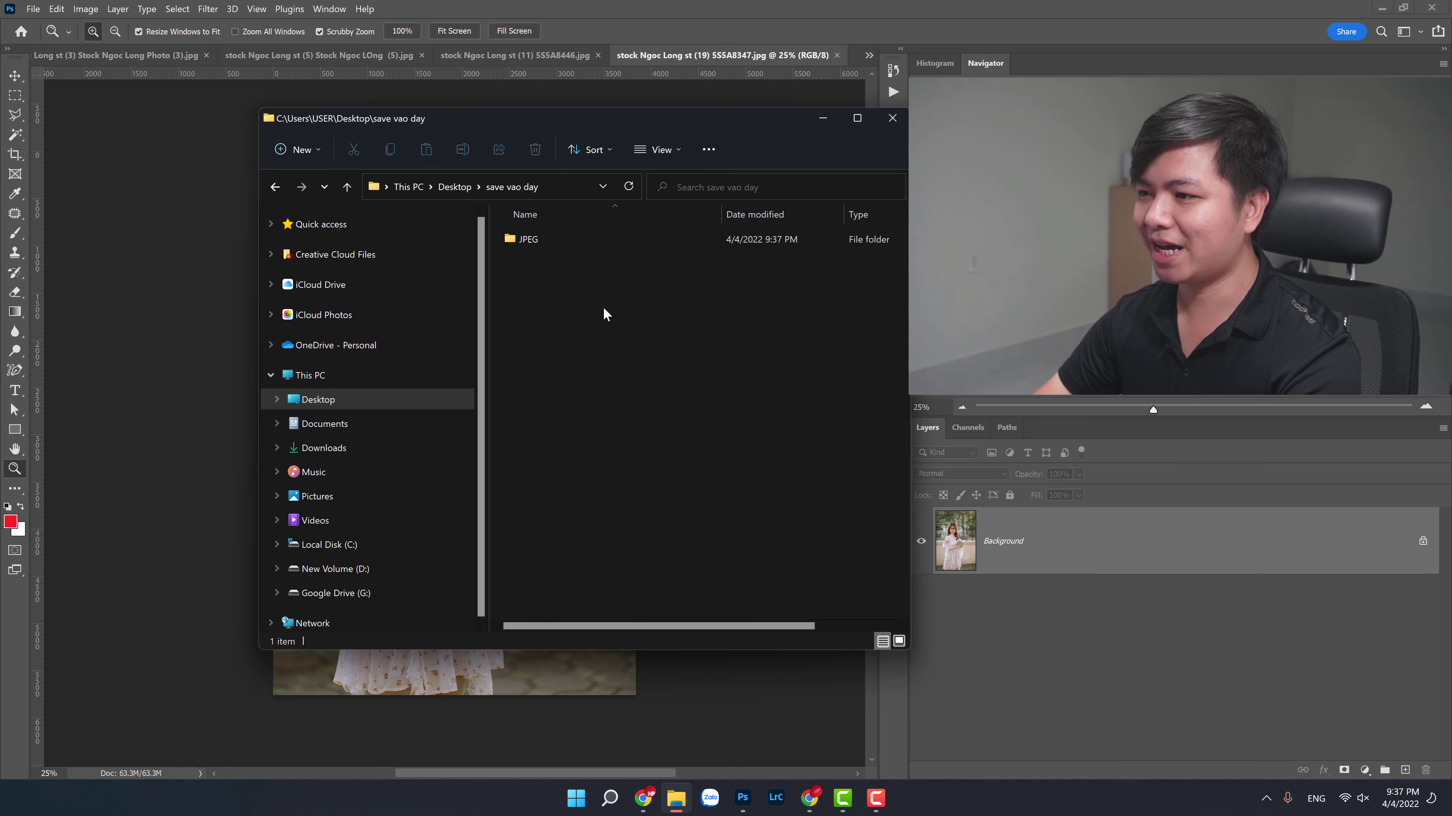
left_click(525, 240)
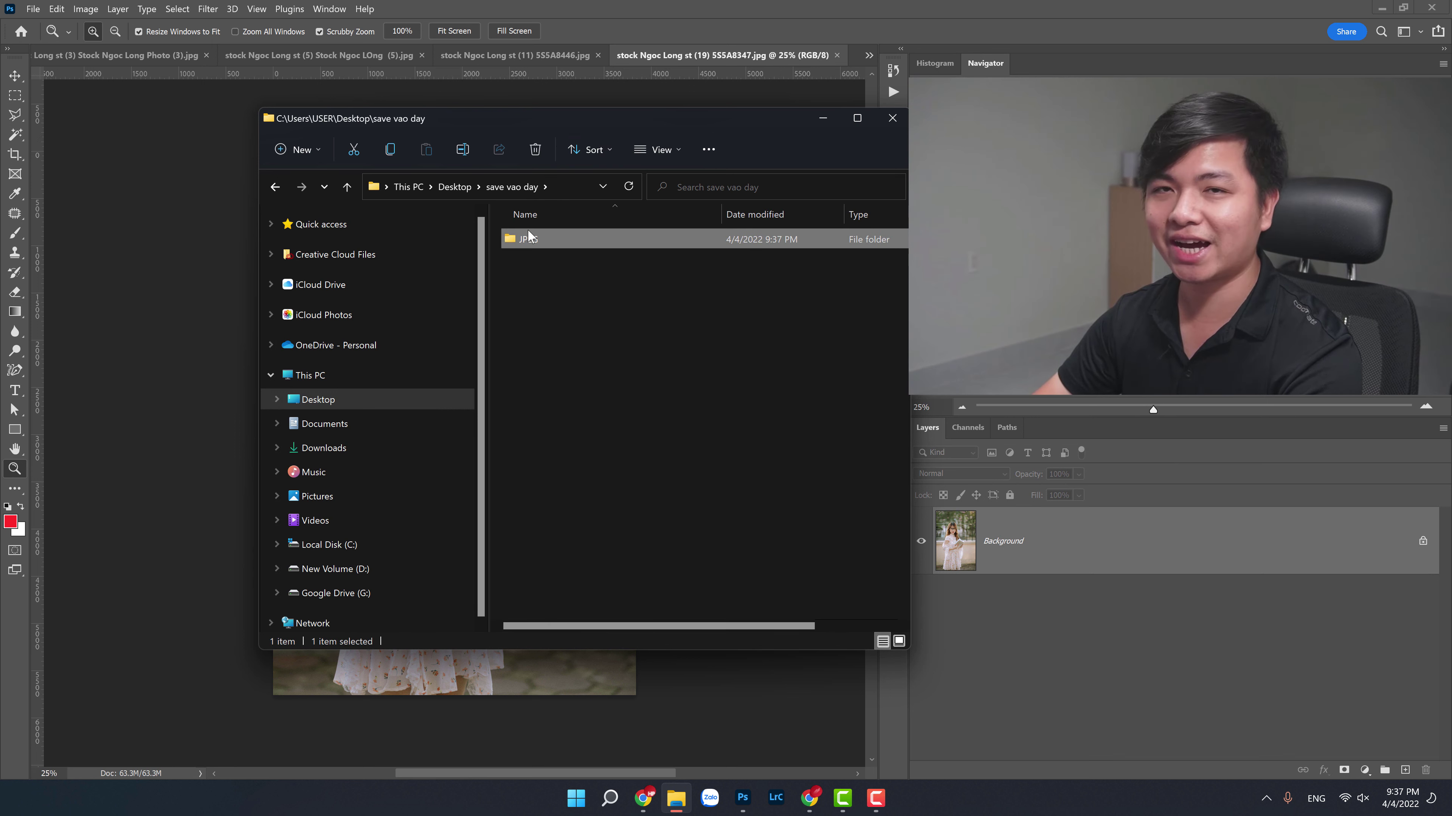
double_click(528, 235)
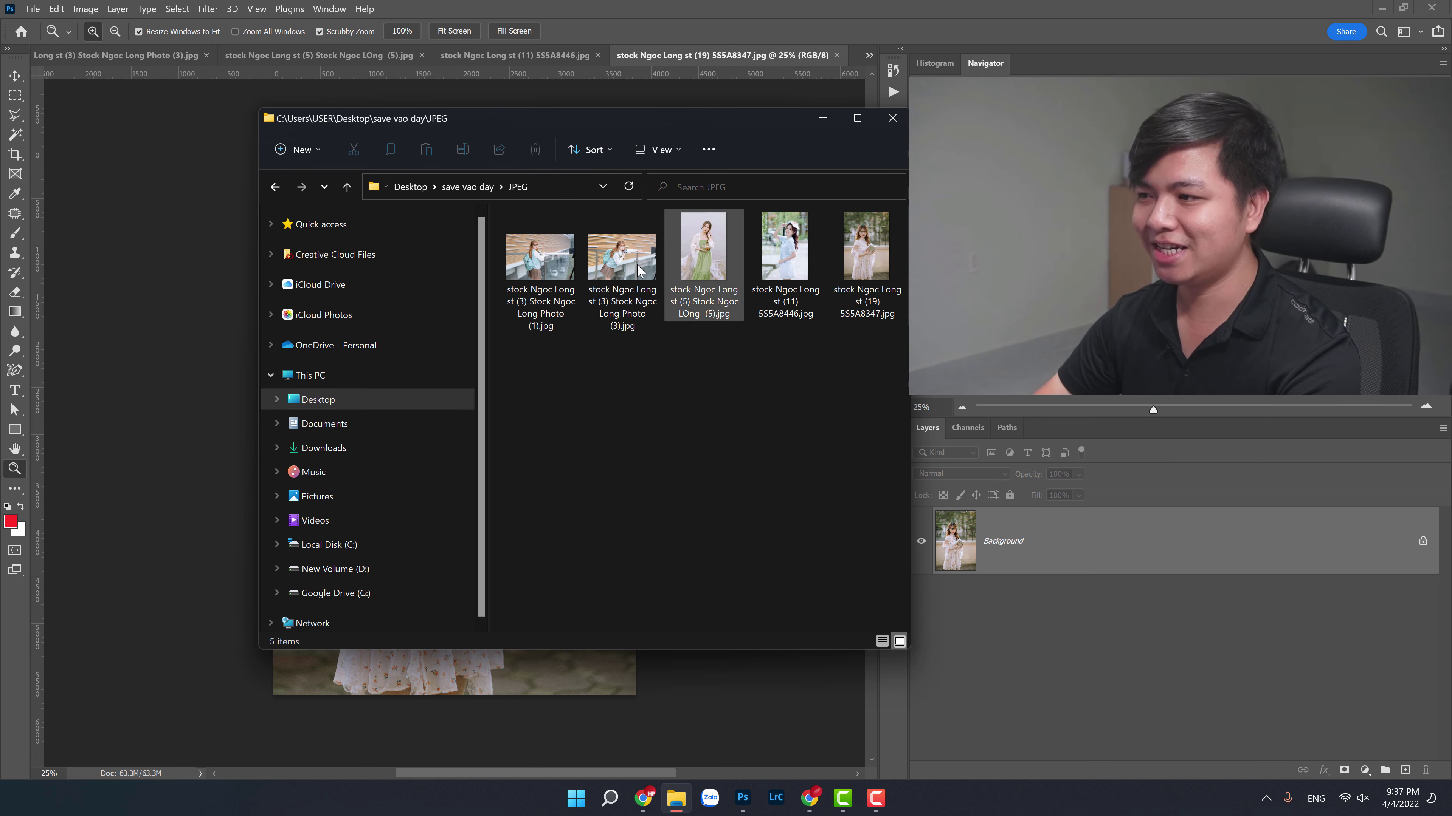
left_click_drag(771, 122, 688, 125)
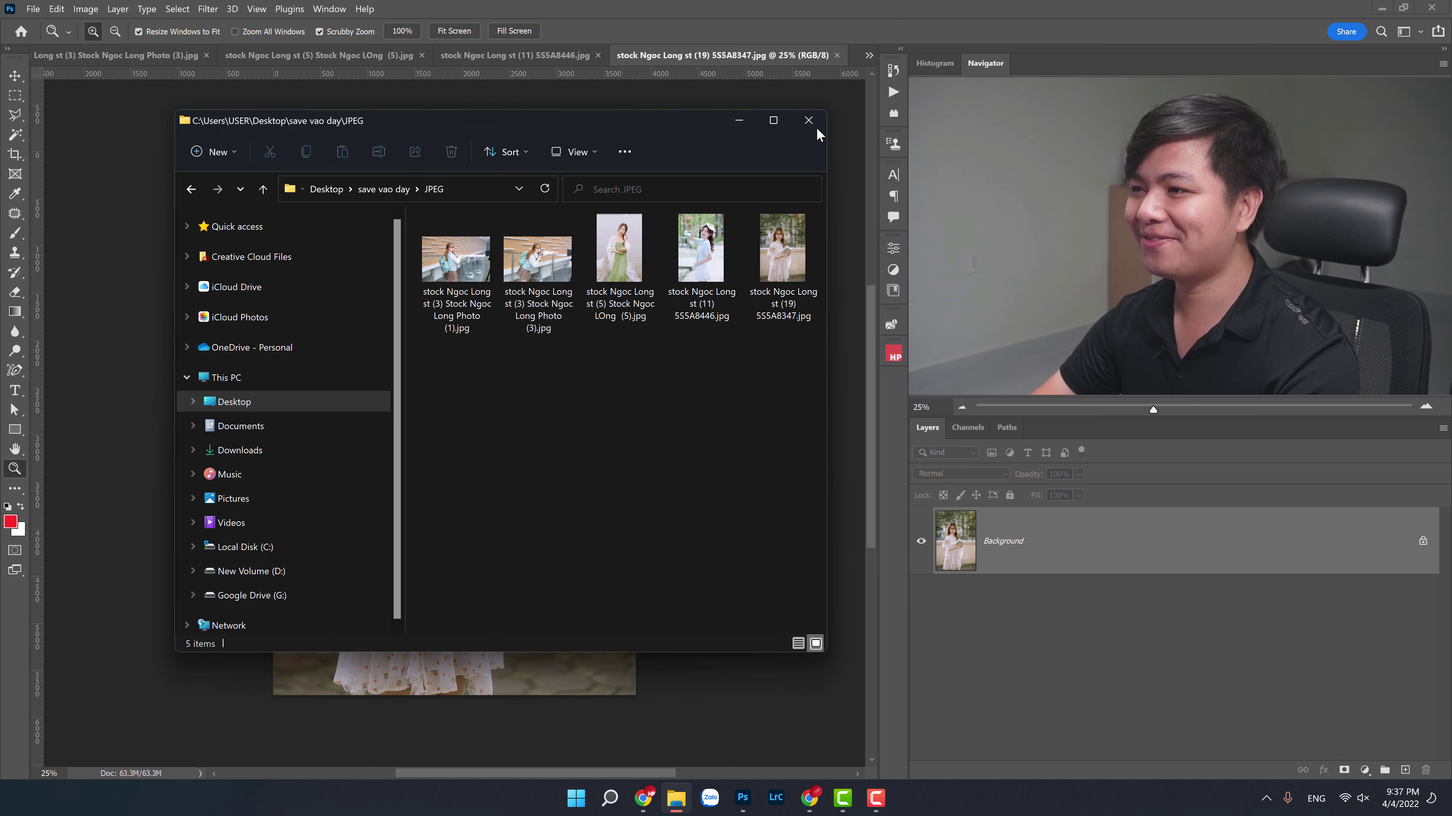
left_click(808, 120)
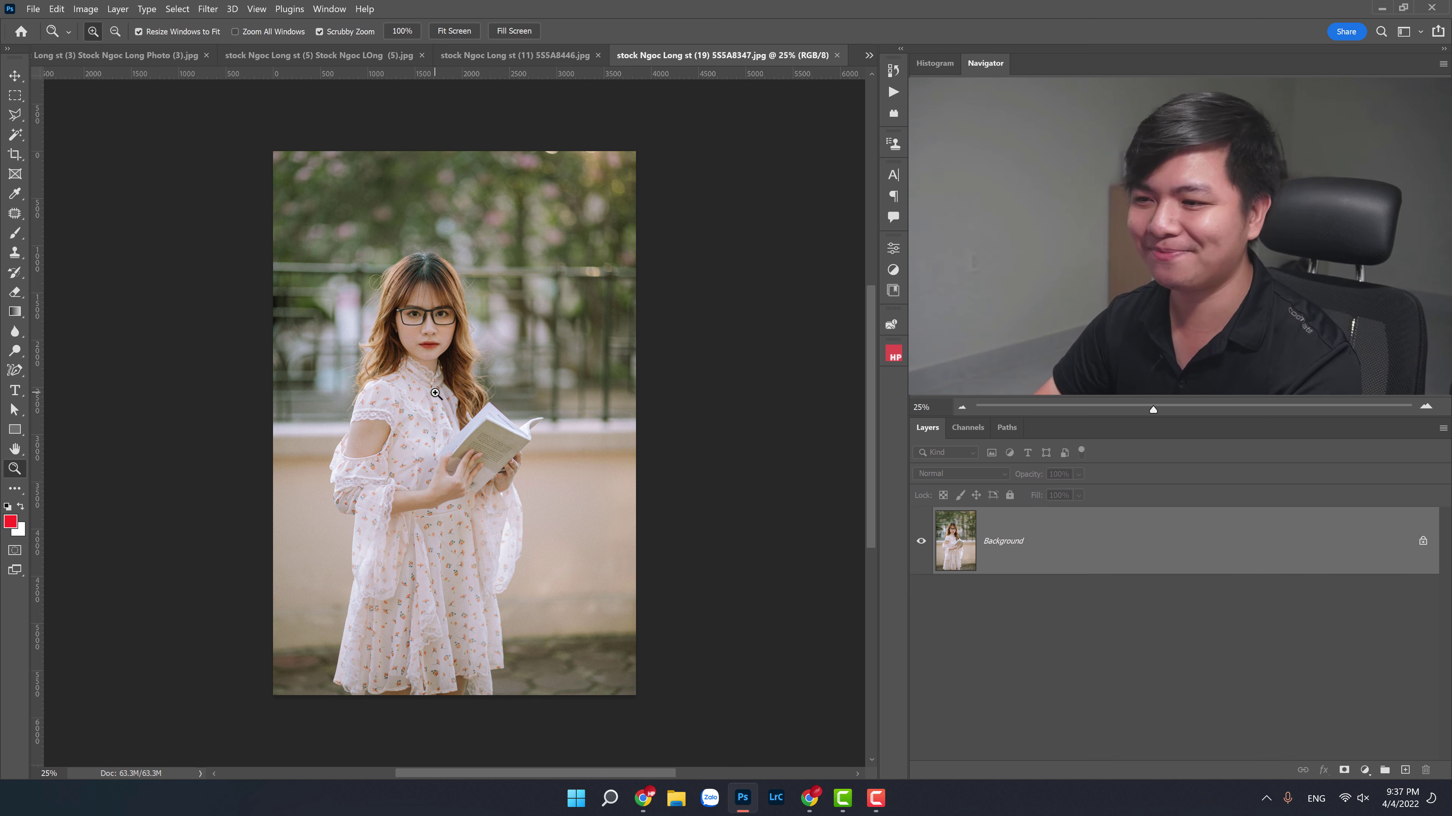